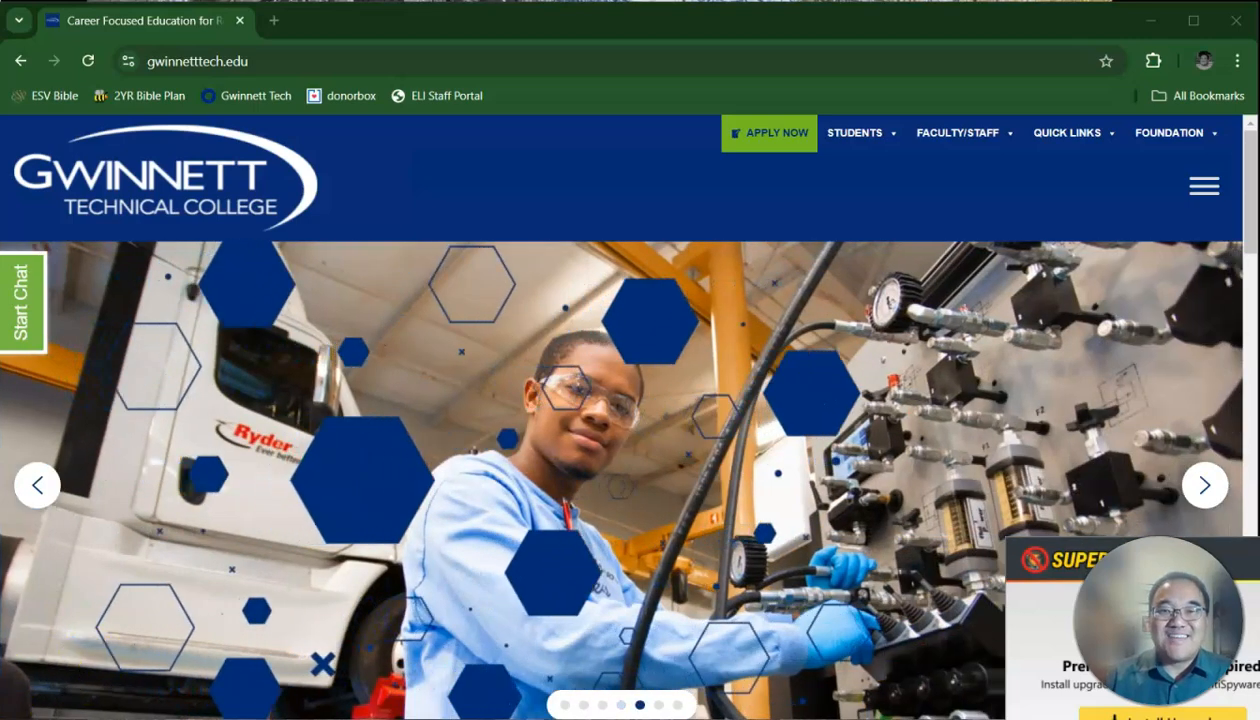
Go to the student dashboard page of the college website and open the dashboard login portal.
{"action": "mouse_move", "coordinate": [889, 122]}
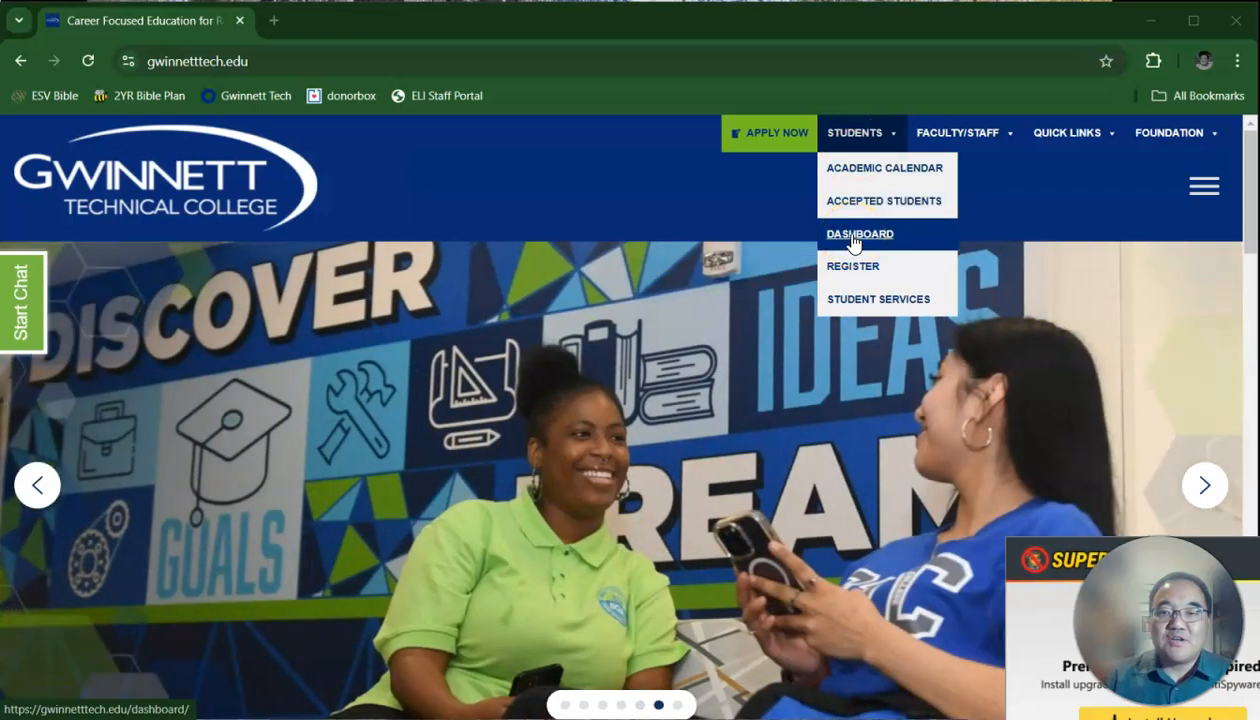
{"action": "left_click", "coordinate": [853, 234]}
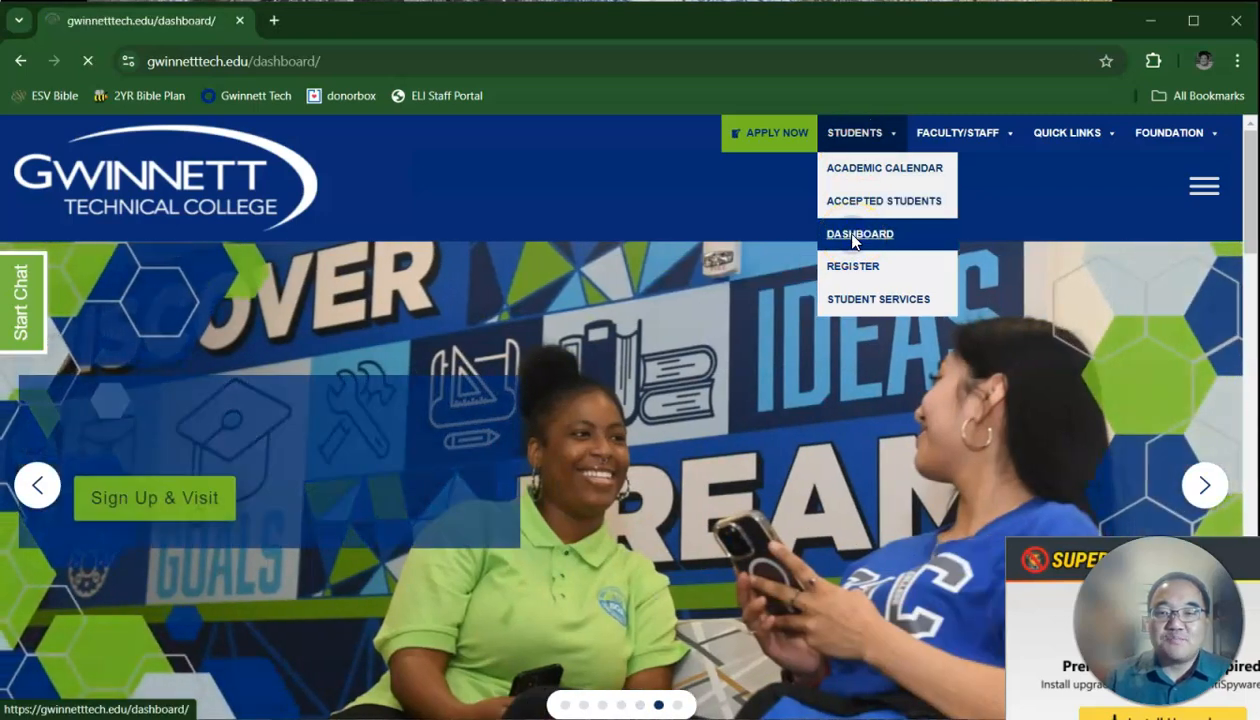
{"action": "scroll", "coordinate": [342, 319], "scroll_direction": "down", "scroll_amount": 3}
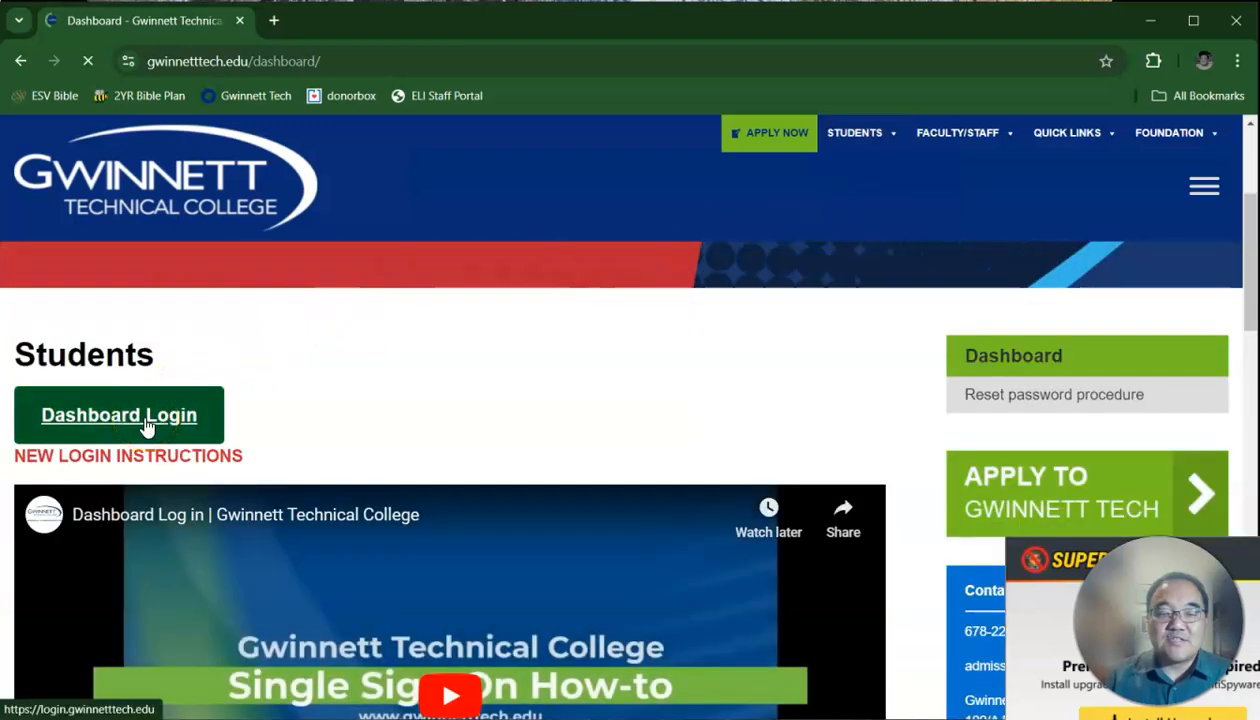
{"action": "left_click", "coordinate": [147, 425]}
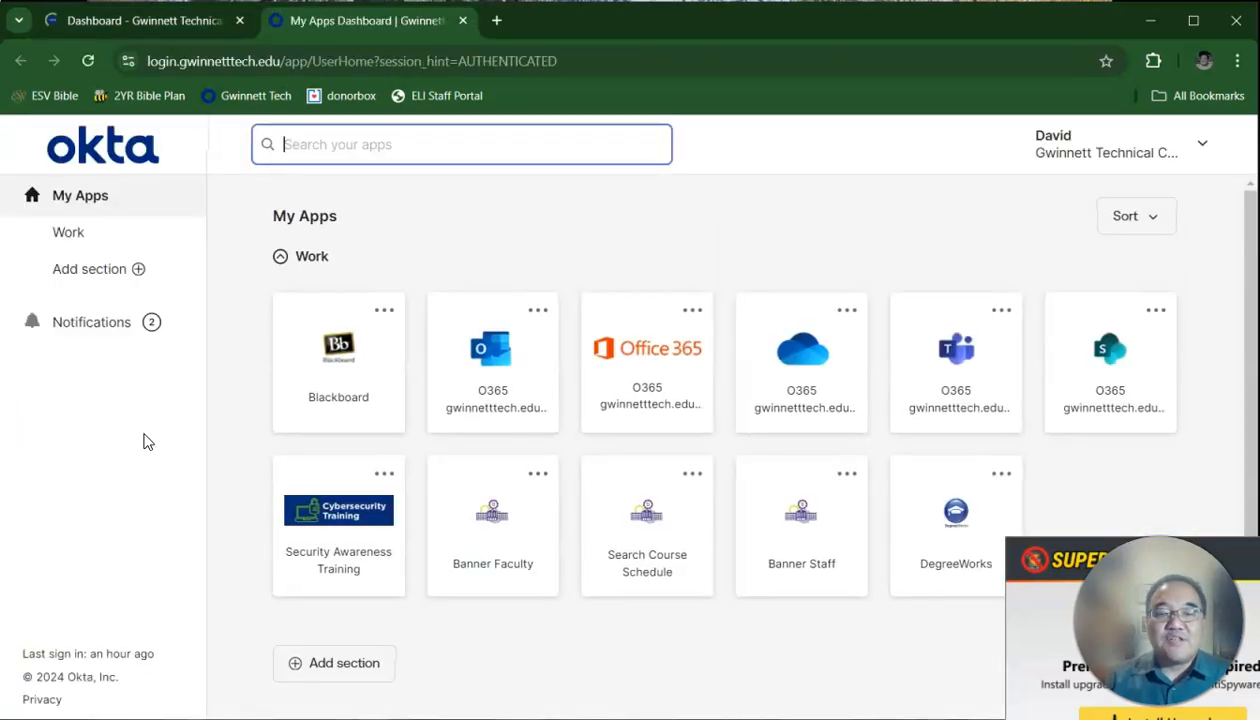
{"action": "left_click", "coordinate": [152, 448]}
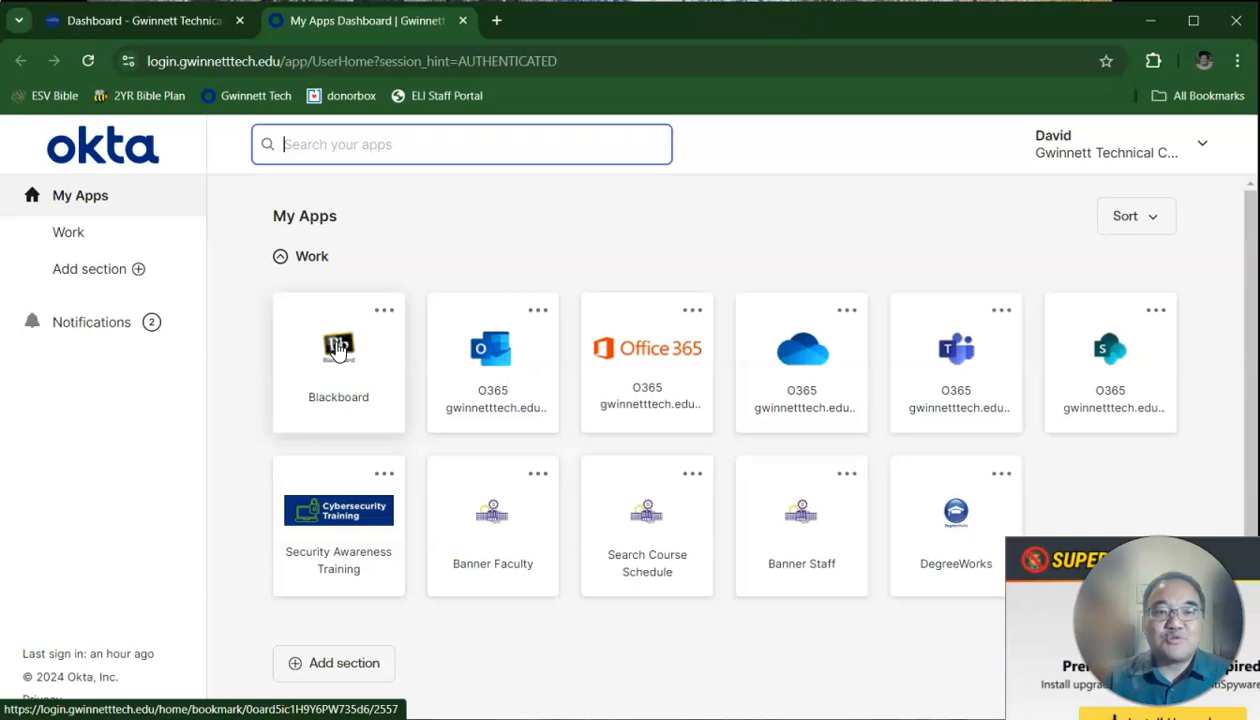
Launch Office 365 from the college app portal and agree to stay signed in.
{"action": "left_click", "coordinate": [543, 373]}
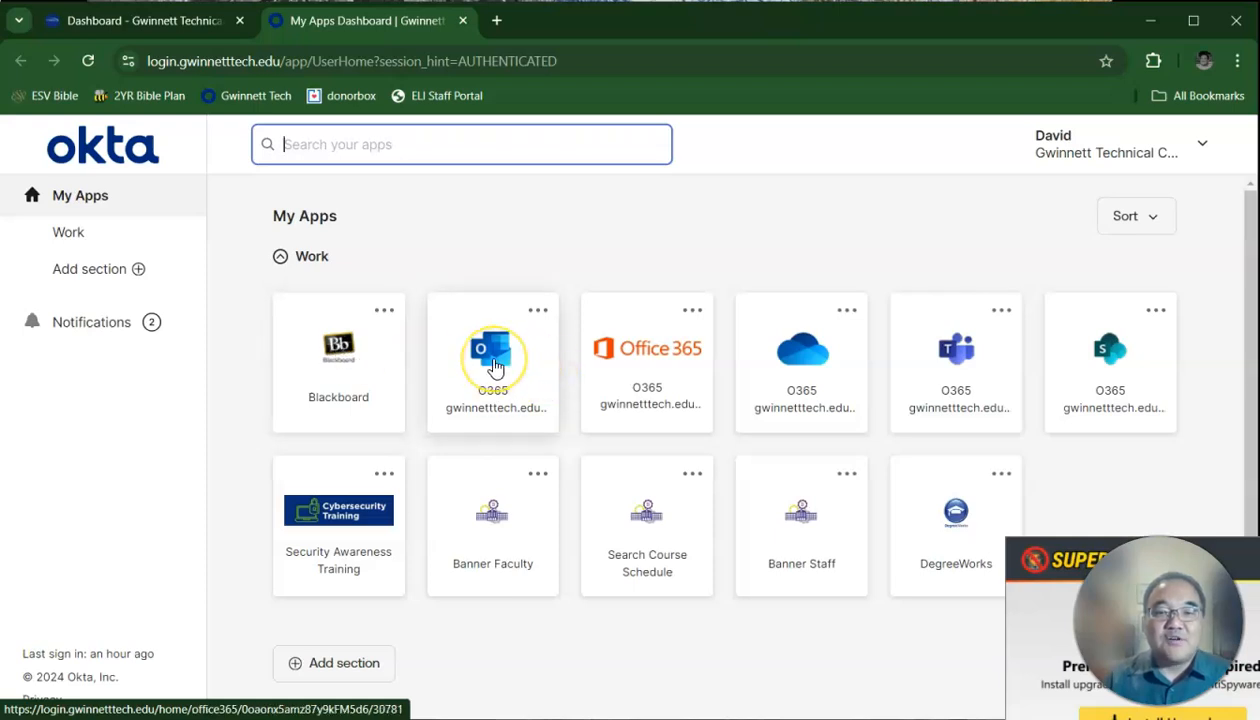
{"action": "left_click", "coordinate": [668, 372]}
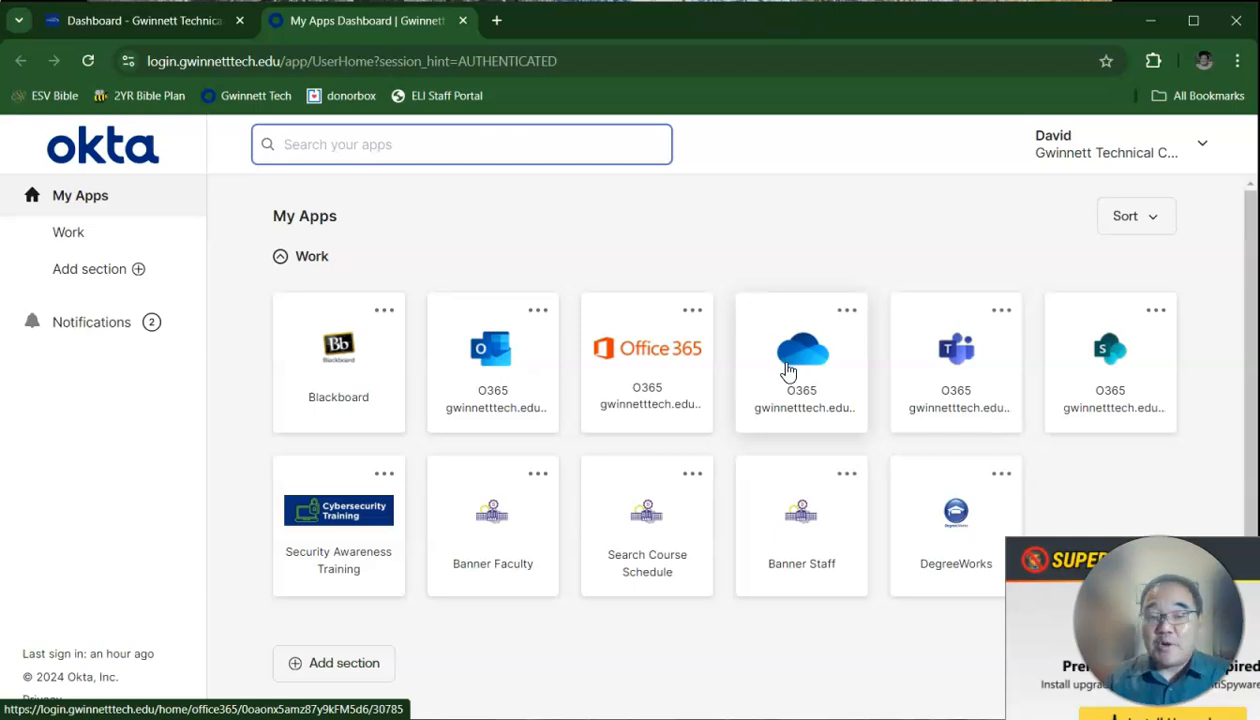
{"action": "left_click", "coordinate": [641, 360]}
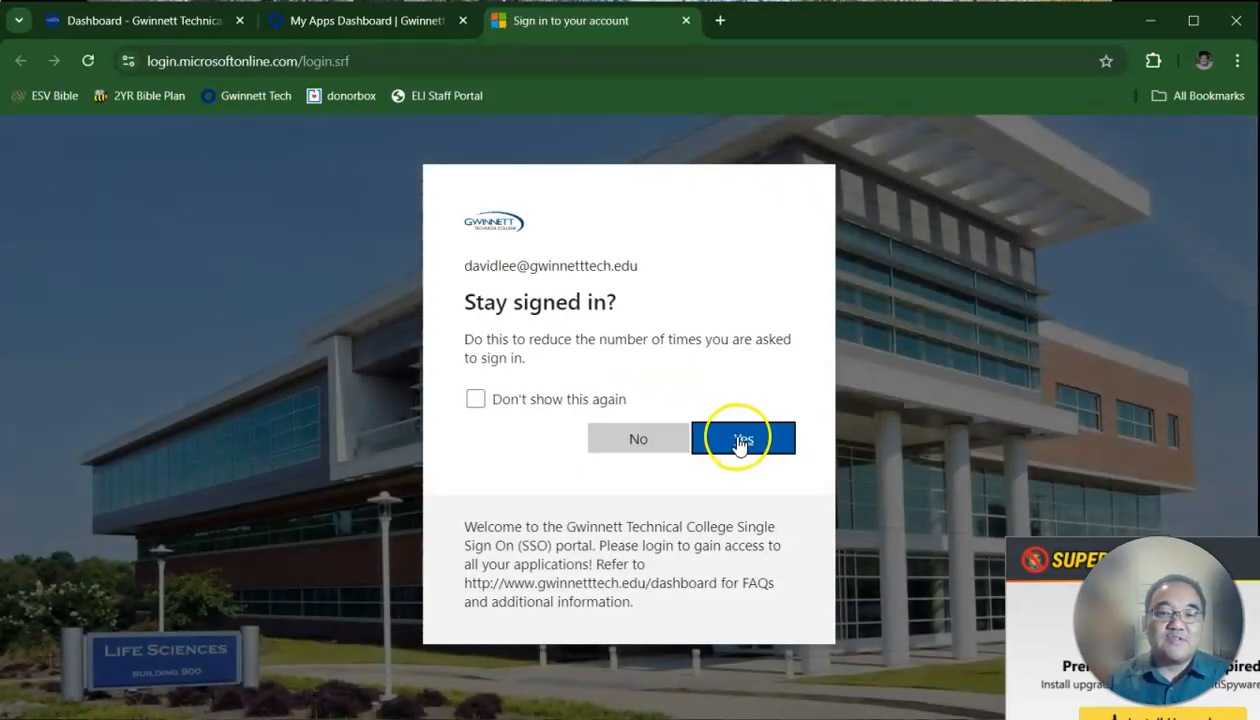
{"action": "left_click", "coordinate": [738, 450]}
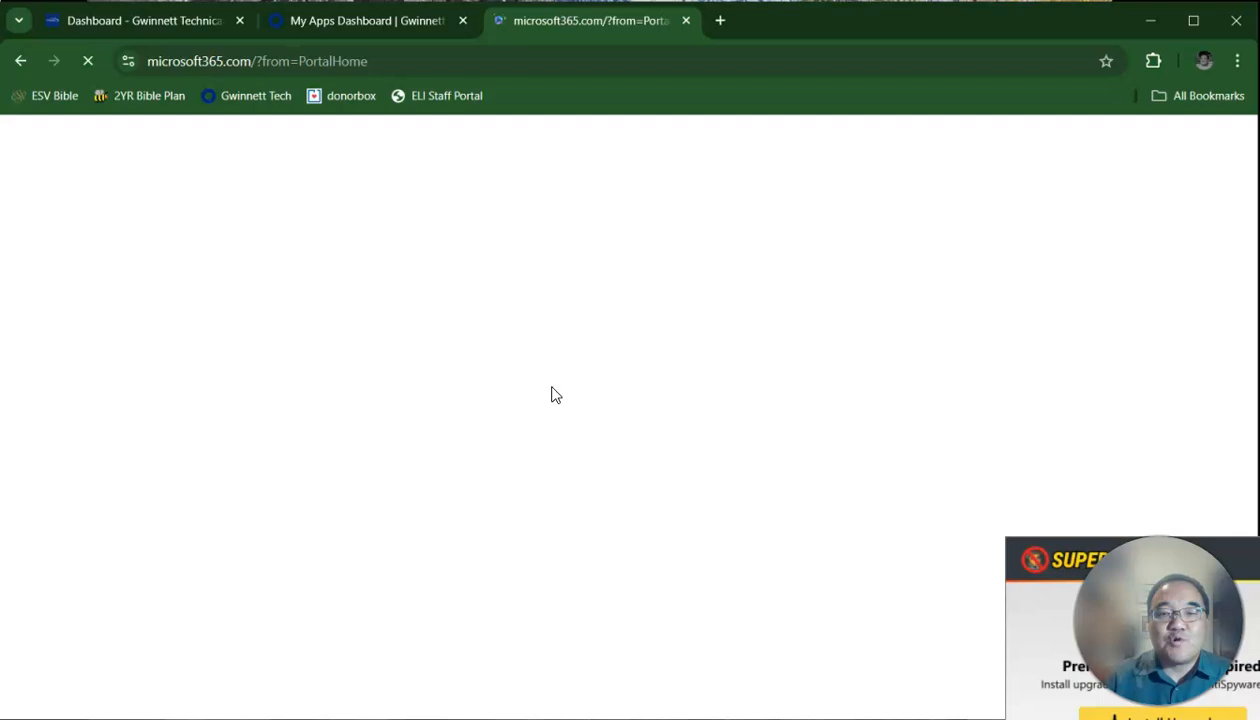
{"action": "left_click", "coordinate": [347, 365]}
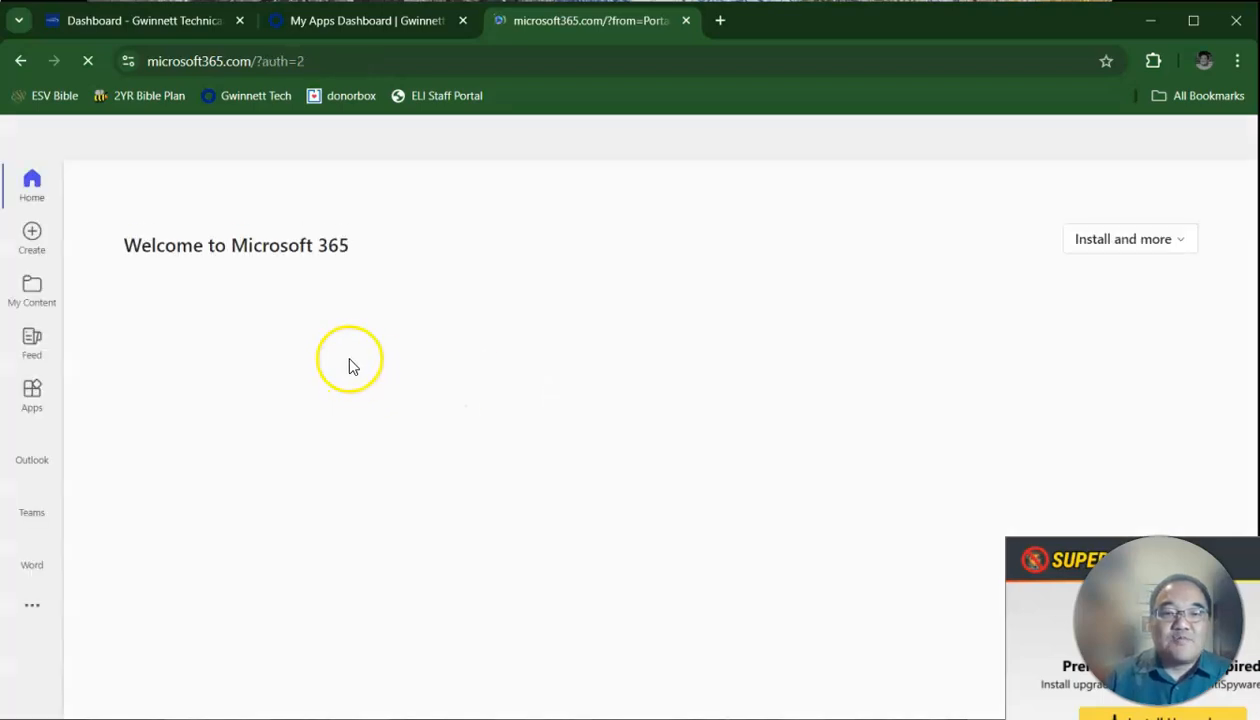
{"action": "left_click", "coordinate": [257, 347]}
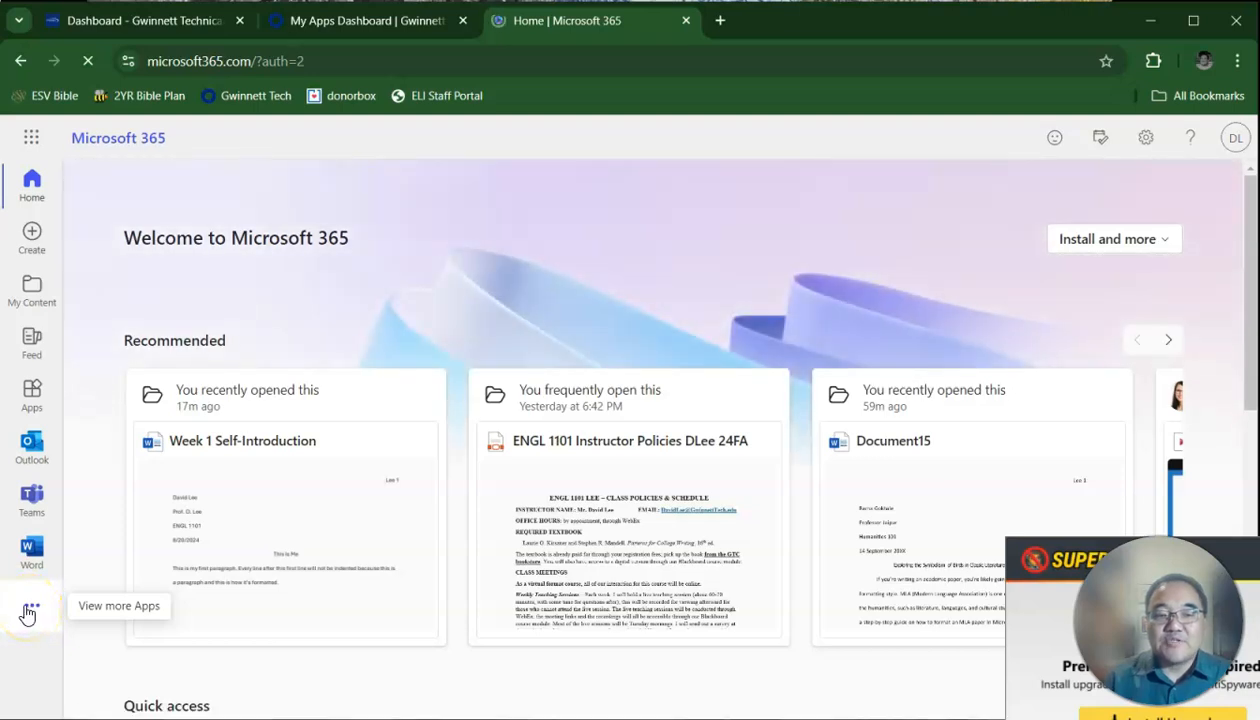
Open Word in Microsoft 365 and create a new blank document from the full template list.
{"action": "left_click", "coordinate": [30, 610]}
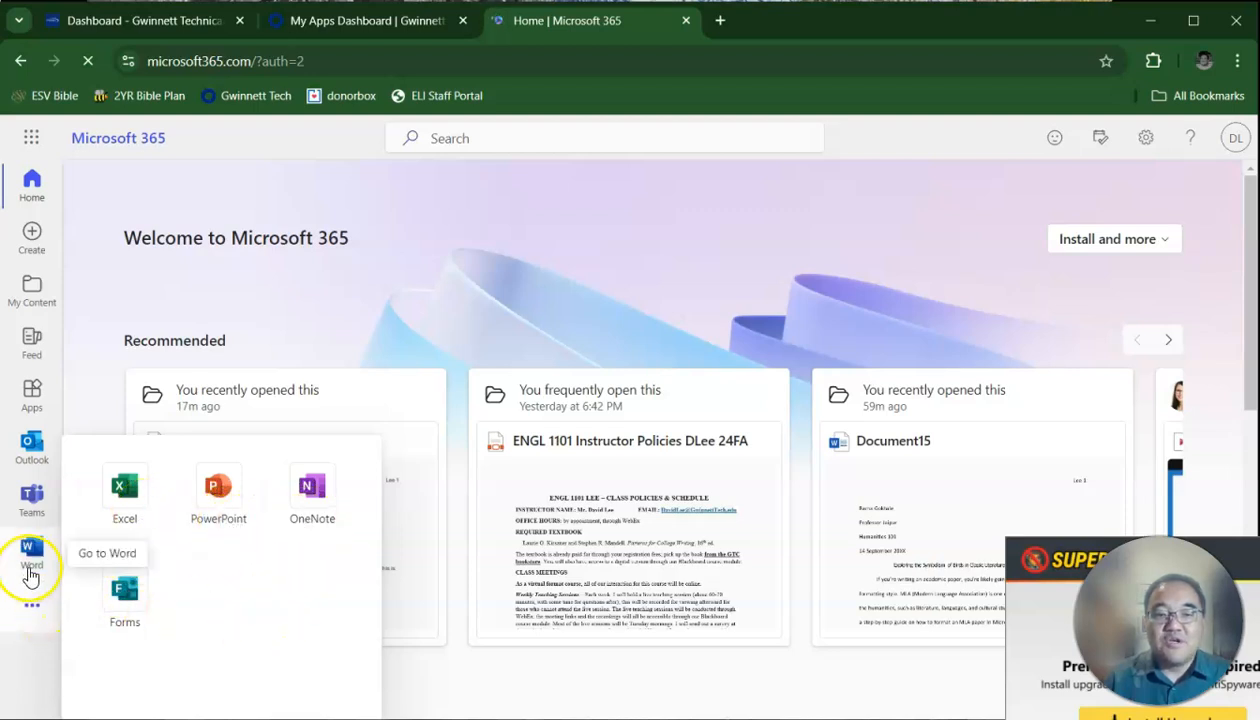
{"action": "left_click", "coordinate": [31, 552]}
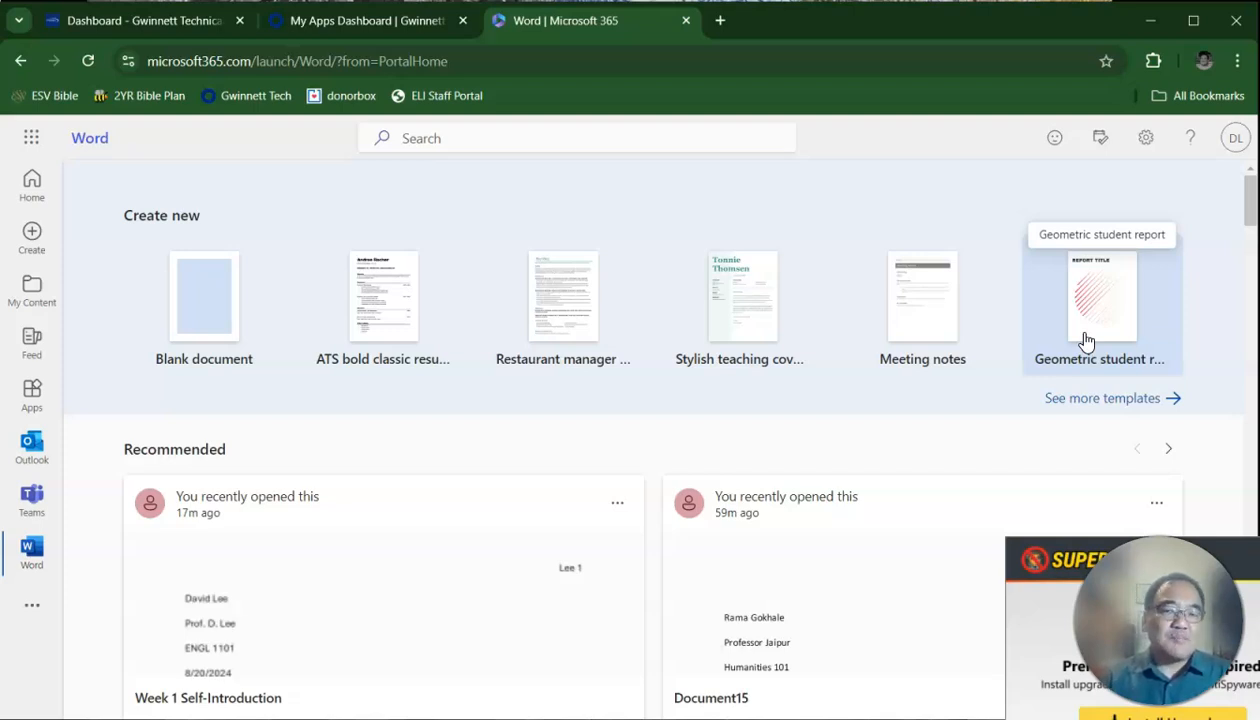
{"action": "left_click", "coordinate": [1117, 397]}
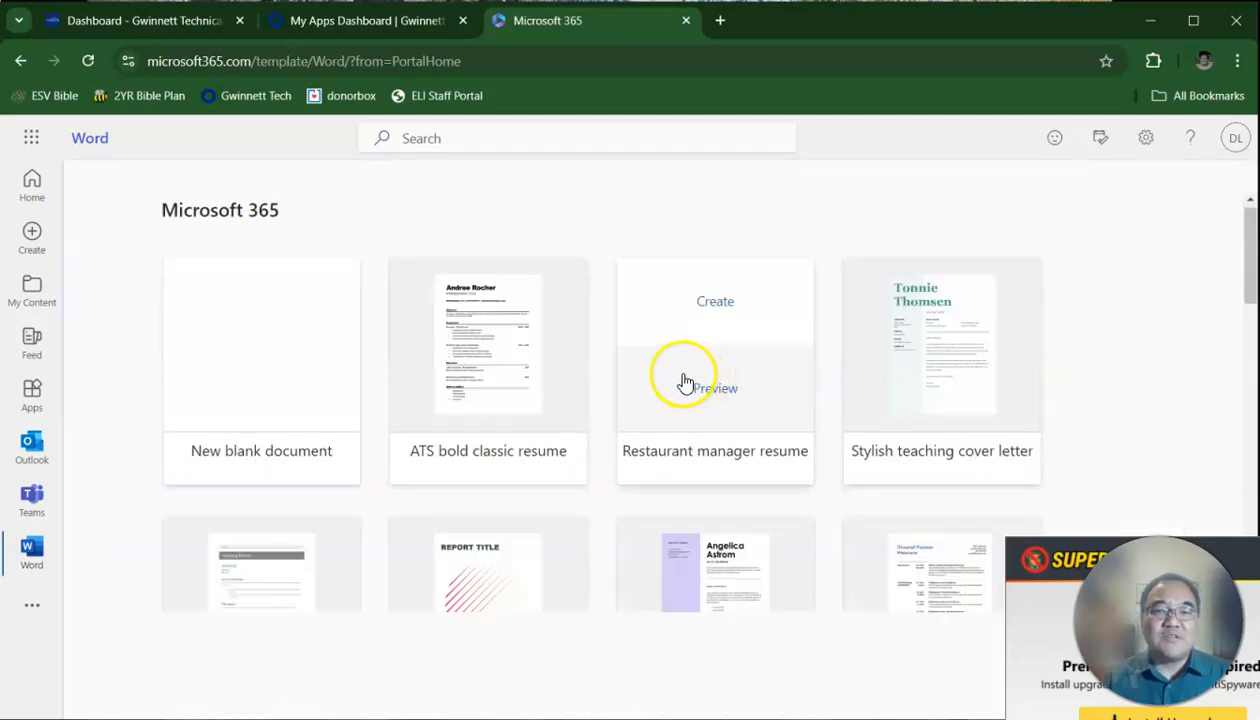
{"action": "scroll", "coordinate": [685, 383], "scroll_direction": "down", "scroll_amount": 4}
{"action": "scroll", "coordinate": [680, 385], "scroll_direction": "down", "scroll_amount": 6}
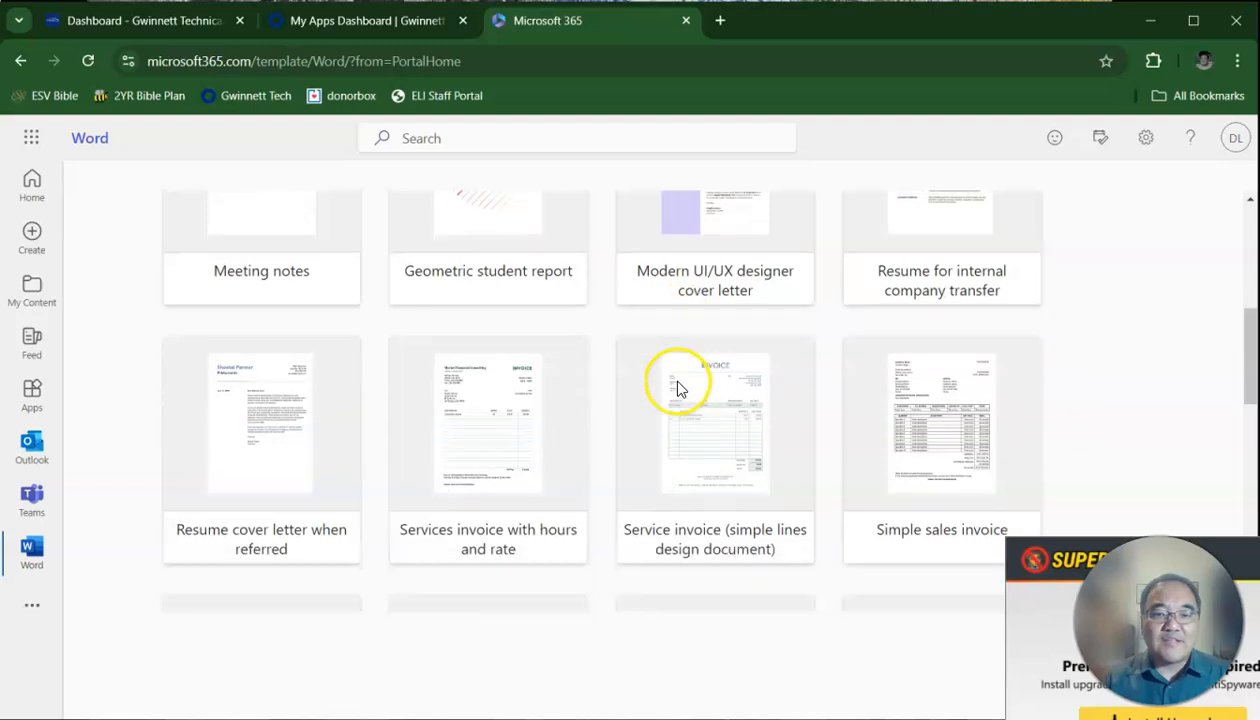
{"action": "scroll", "coordinate": [677, 389], "scroll_direction": "down", "scroll_amount": 4}
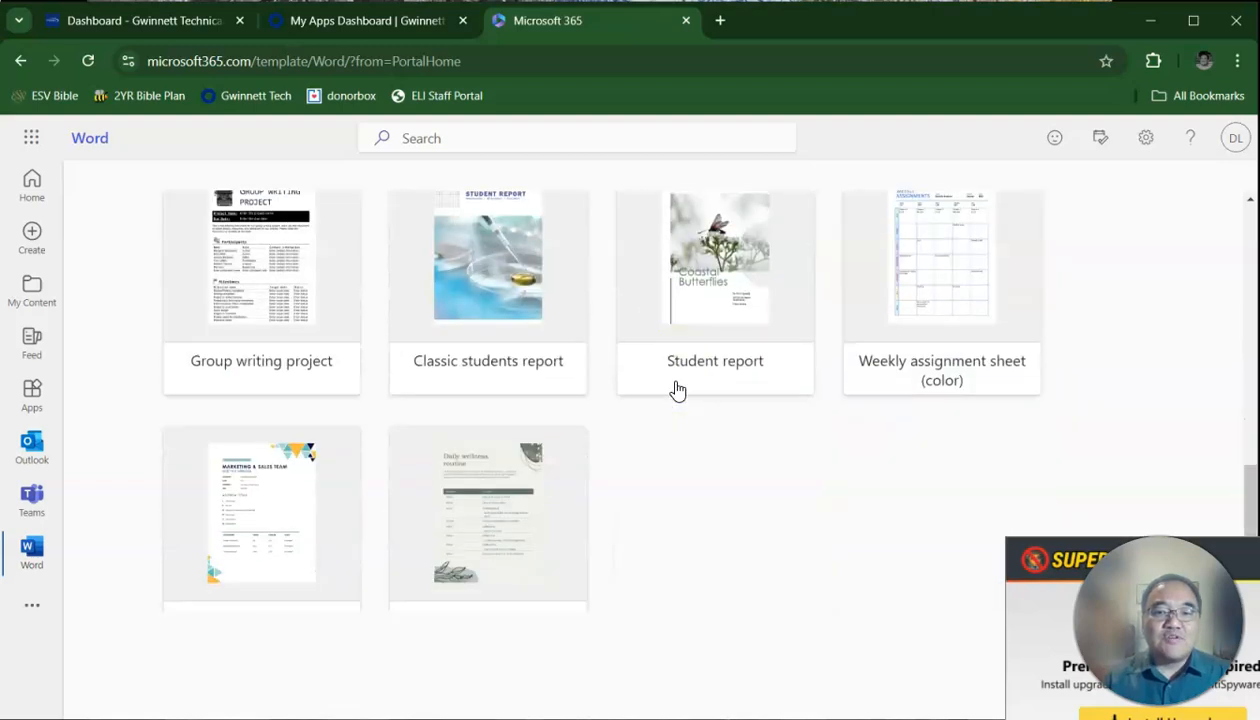
{"action": "scroll", "coordinate": [673, 391], "scroll_direction": "up", "scroll_amount": 9}
{"action": "scroll", "coordinate": [673, 391], "scroll_direction": "up", "scroll_amount": 4}
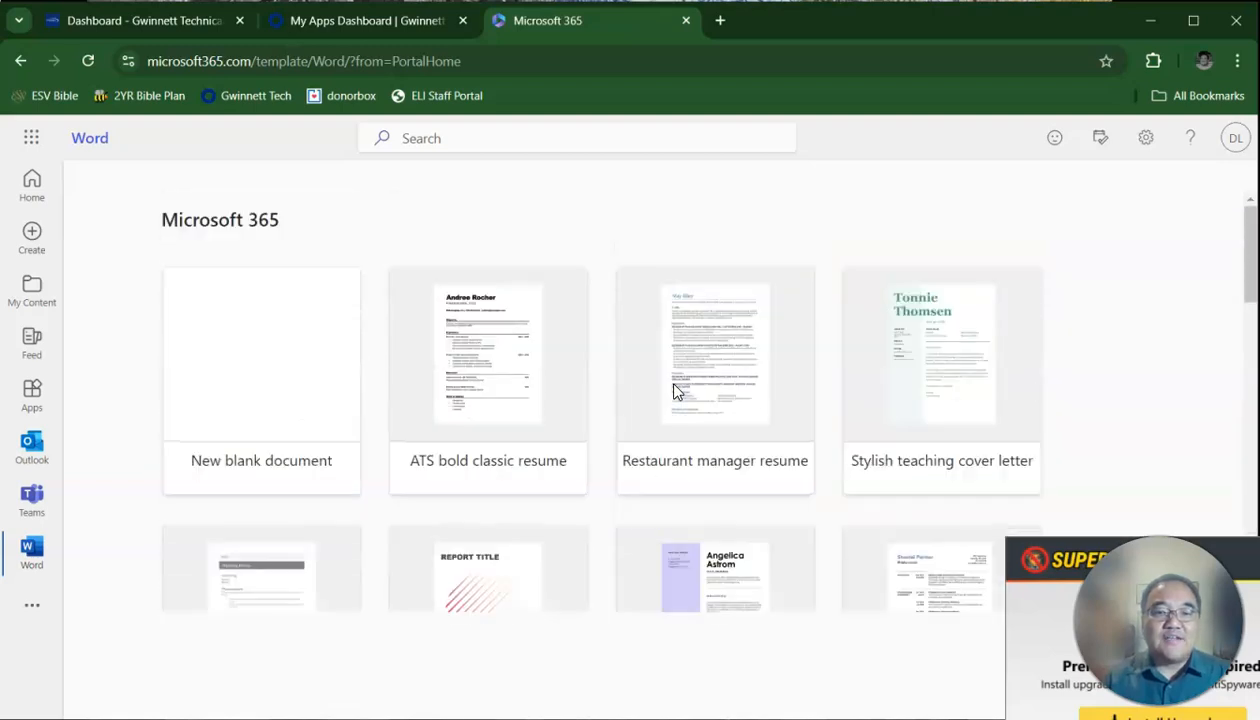
{"action": "mouse_move", "coordinate": [296, 323]}
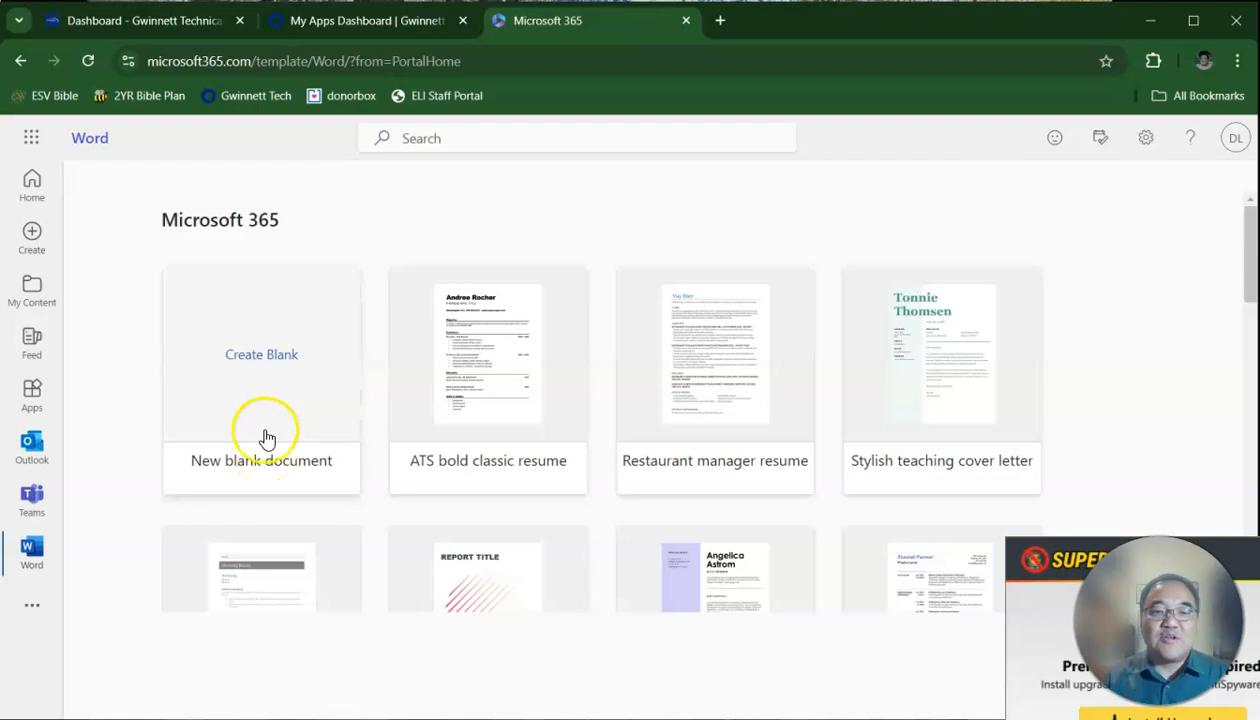
{"action": "left_click", "coordinate": [264, 358]}
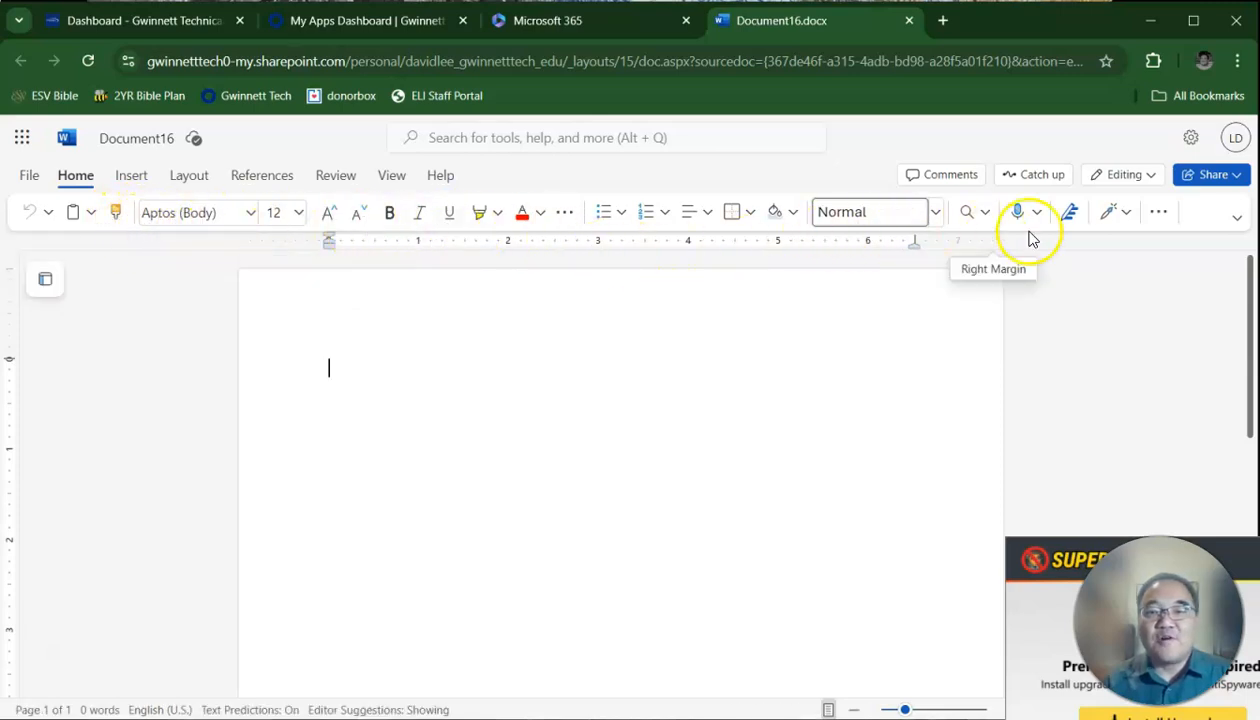
Open the document's paragraph options and set the spacing after paragraphs to 0 pt.
{"action": "left_click", "coordinate": [1159, 214]}
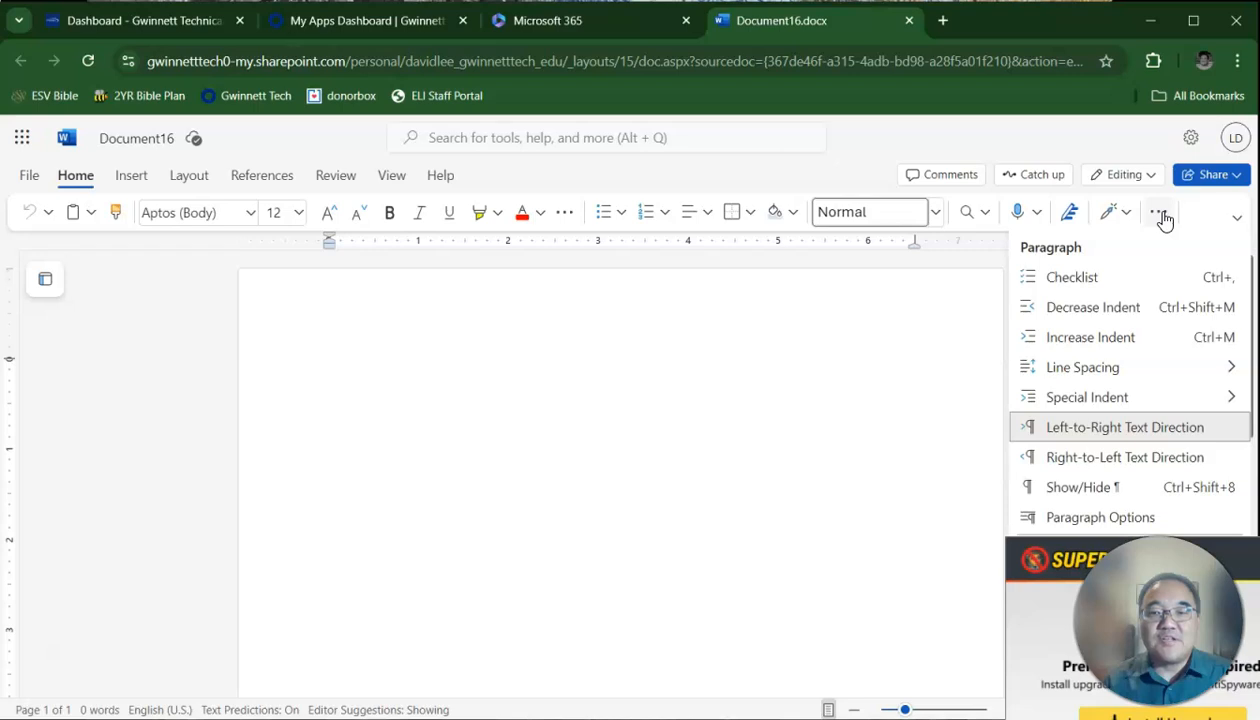
{"action": "left_click", "coordinate": [1078, 522]}
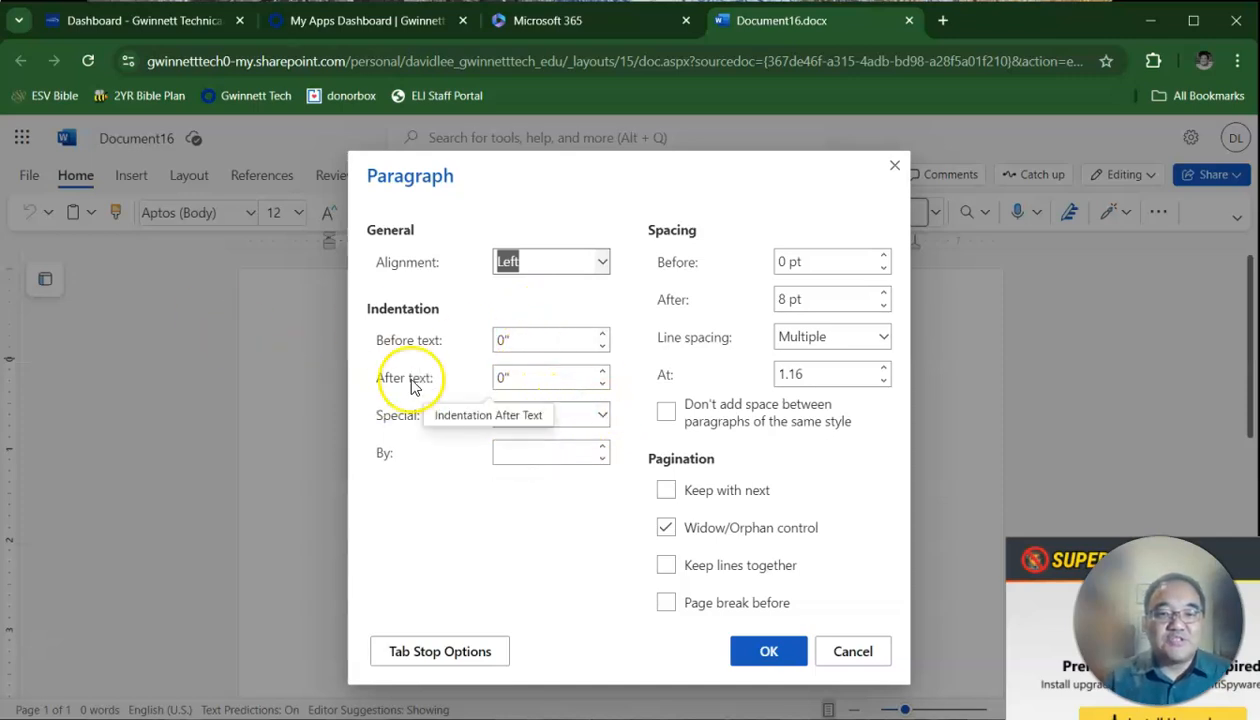
{"action": "left_click", "coordinate": [601, 420]}
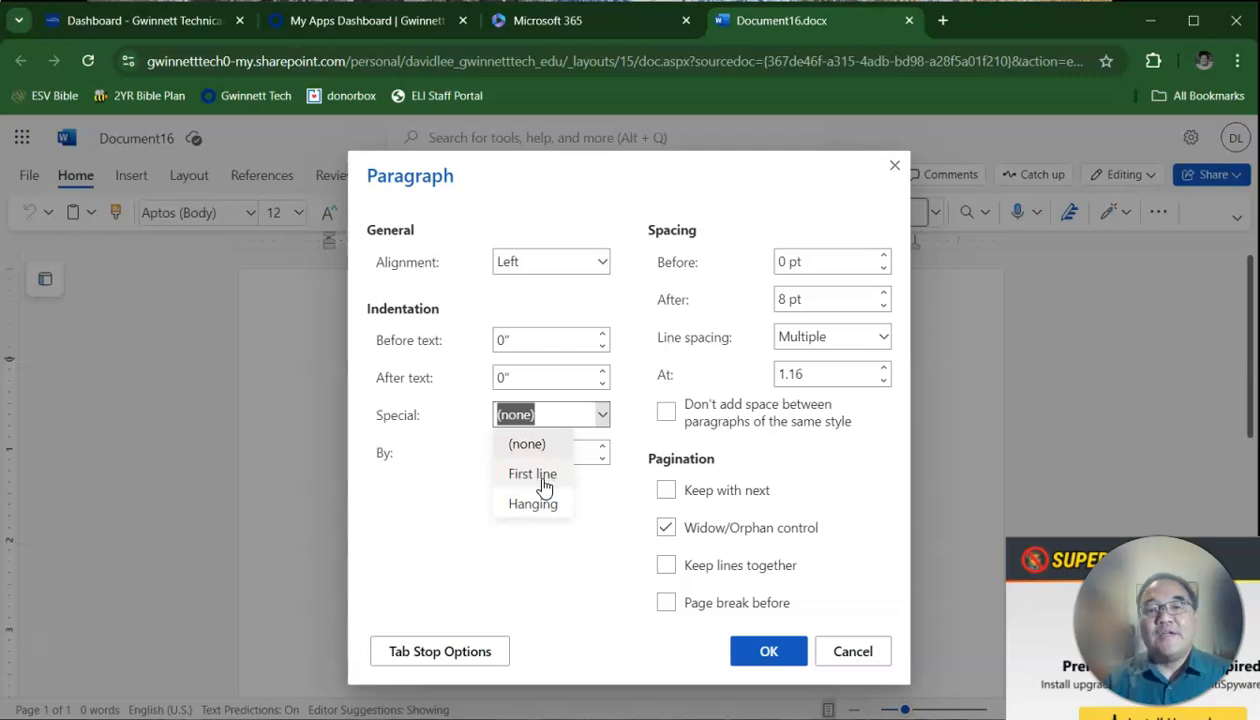
{"action": "left_click", "coordinate": [503, 580]}
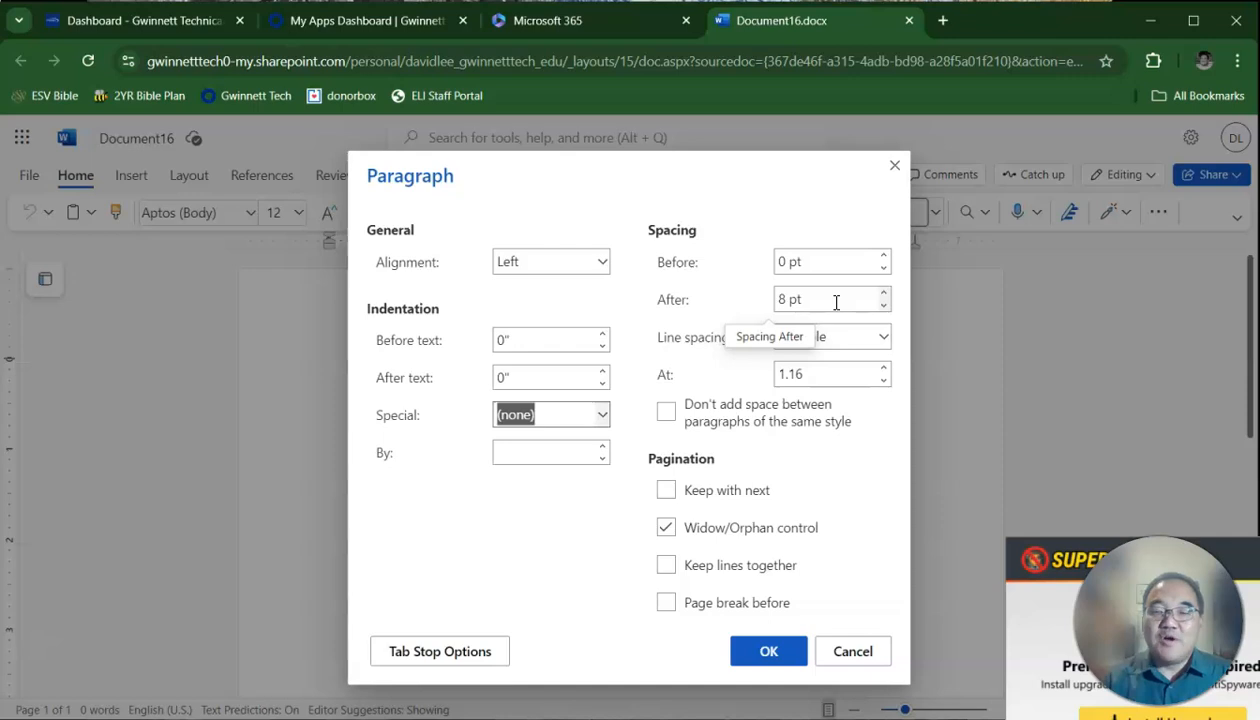
{"action": "left_click_drag", "start_coordinate": [834, 301], "coordinate": [786, 301]}
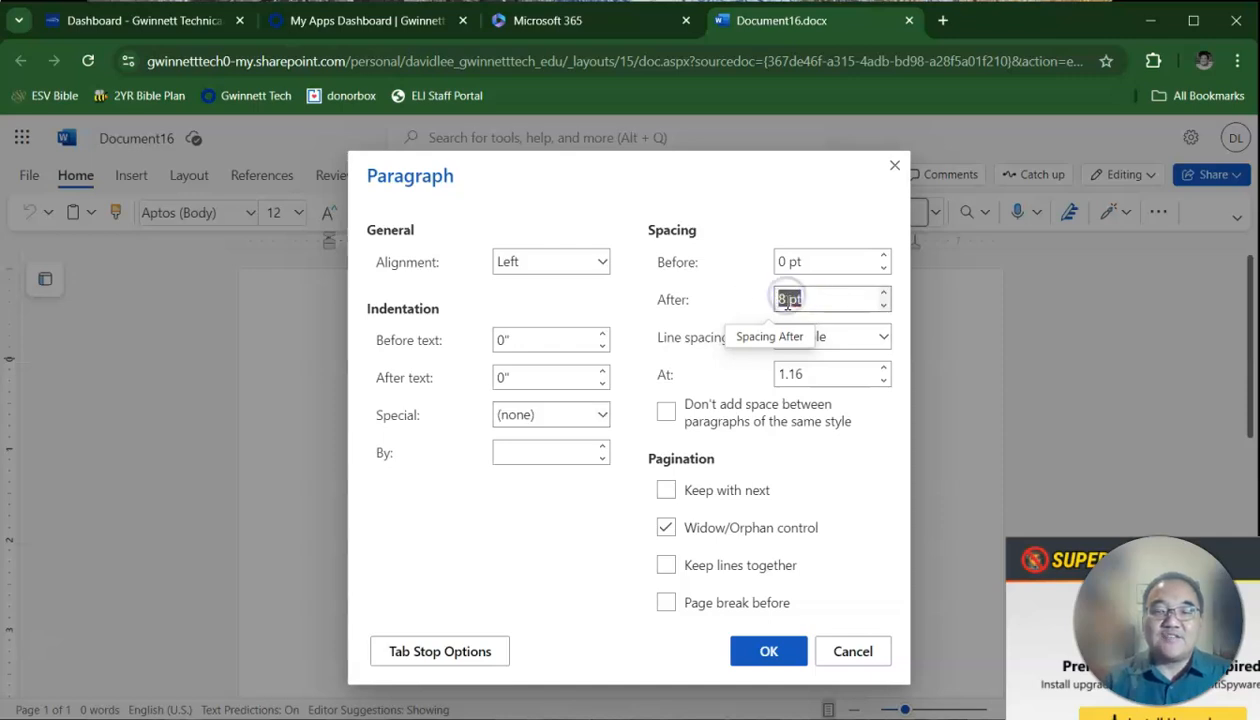
{"action": "left_click", "coordinate": [884, 306]}
{"action": "left_click", "coordinate": [884, 306]}
{"action": "left_click", "coordinate": [884, 306]}
{"action": "left_click", "coordinate": [884, 306]}
{"action": "left_click", "coordinate": [884, 306]}
{"action": "left_click", "coordinate": [884, 306]}
{"action": "left_click", "coordinate": [884, 306]}
{"action": "left_click", "coordinate": [884, 306]}
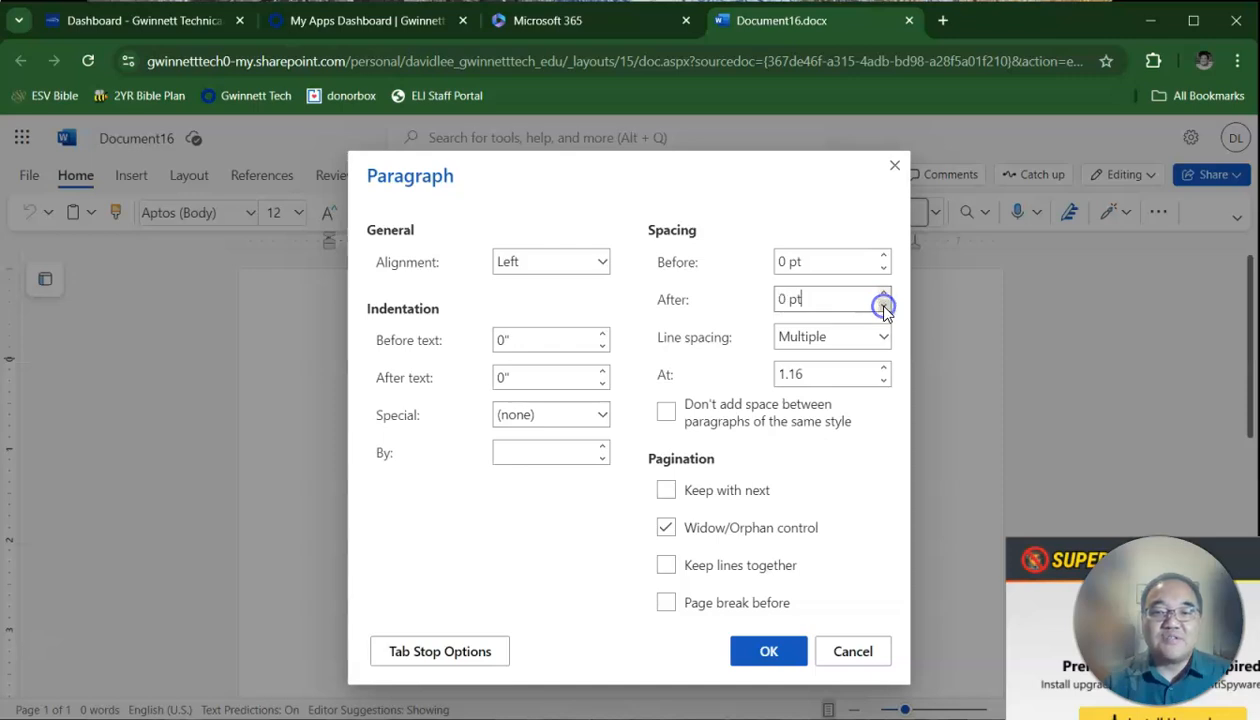
{"action": "left_click", "coordinate": [852, 309]}
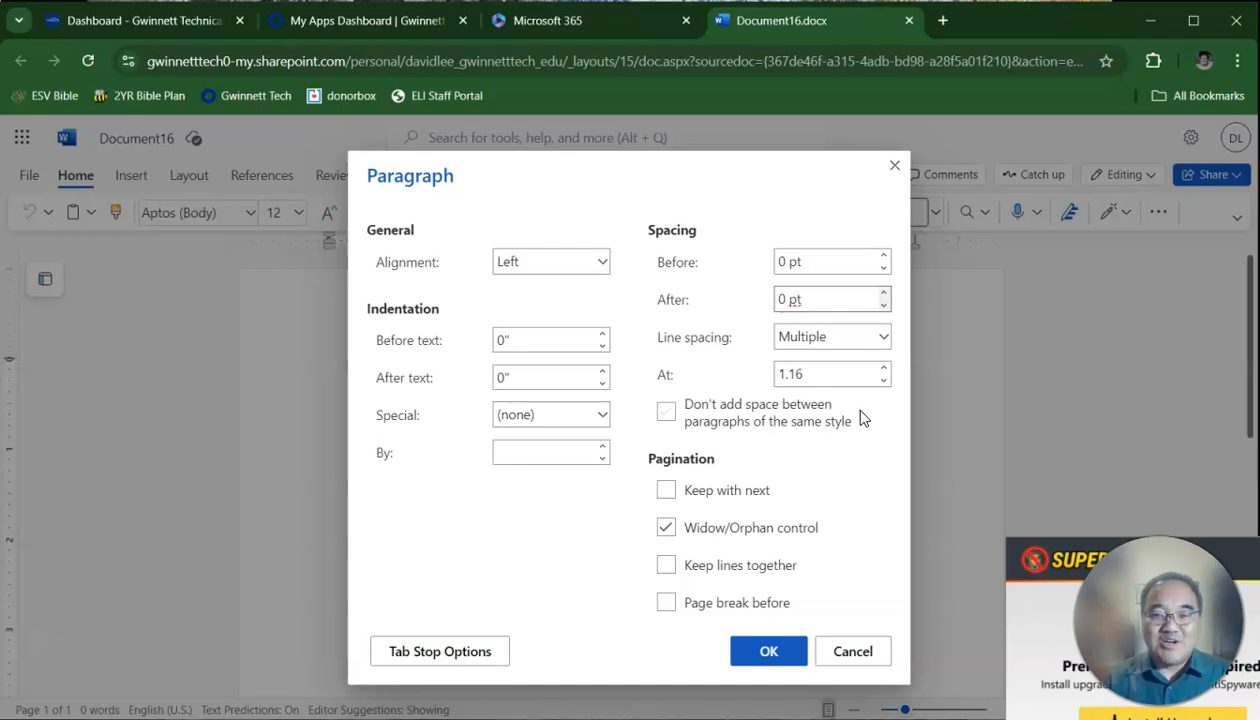
Set the line spacing to Double and apply the paragraph settings.
{"action": "left_click", "coordinate": [884, 340]}
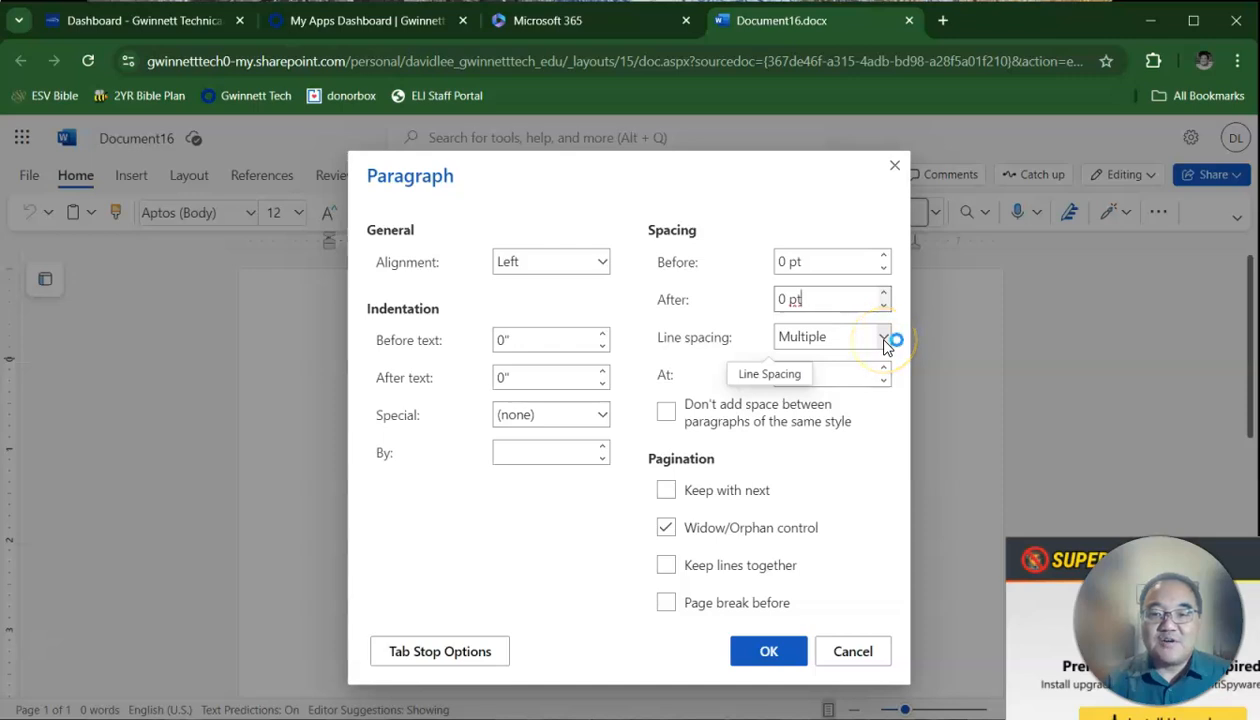
{"action": "left_click", "coordinate": [884, 340]}
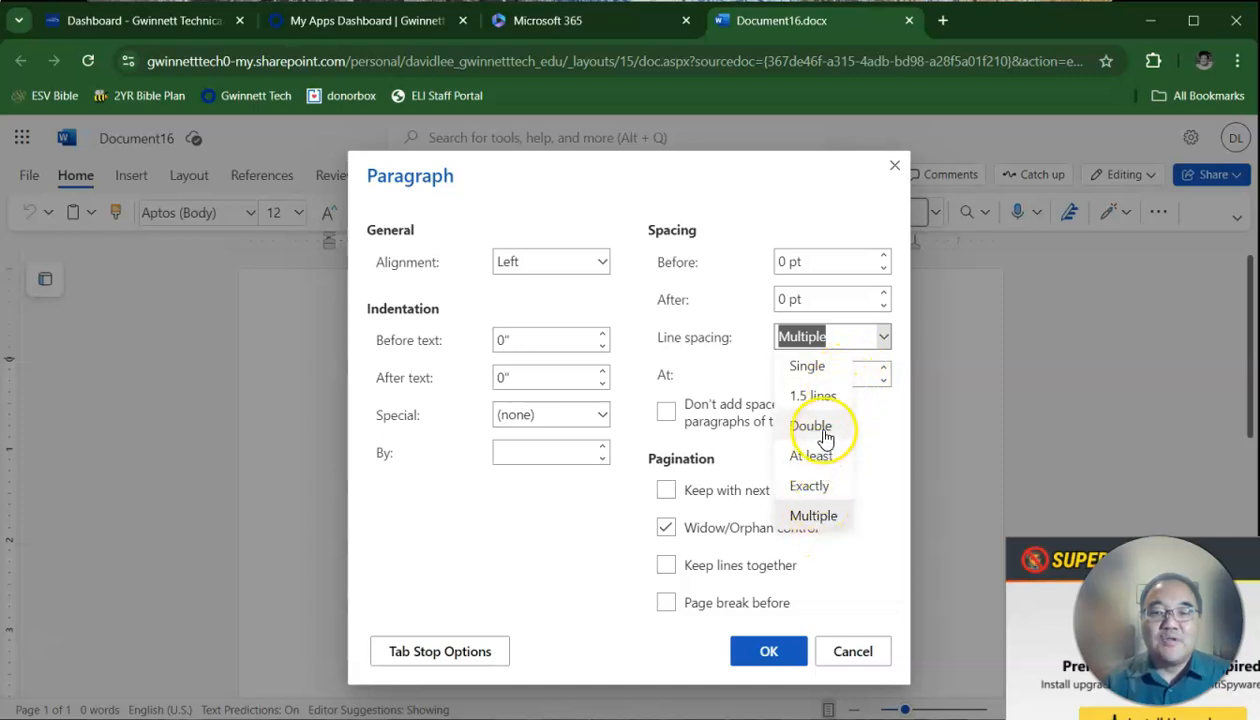
{"action": "left_click", "coordinate": [825, 430]}
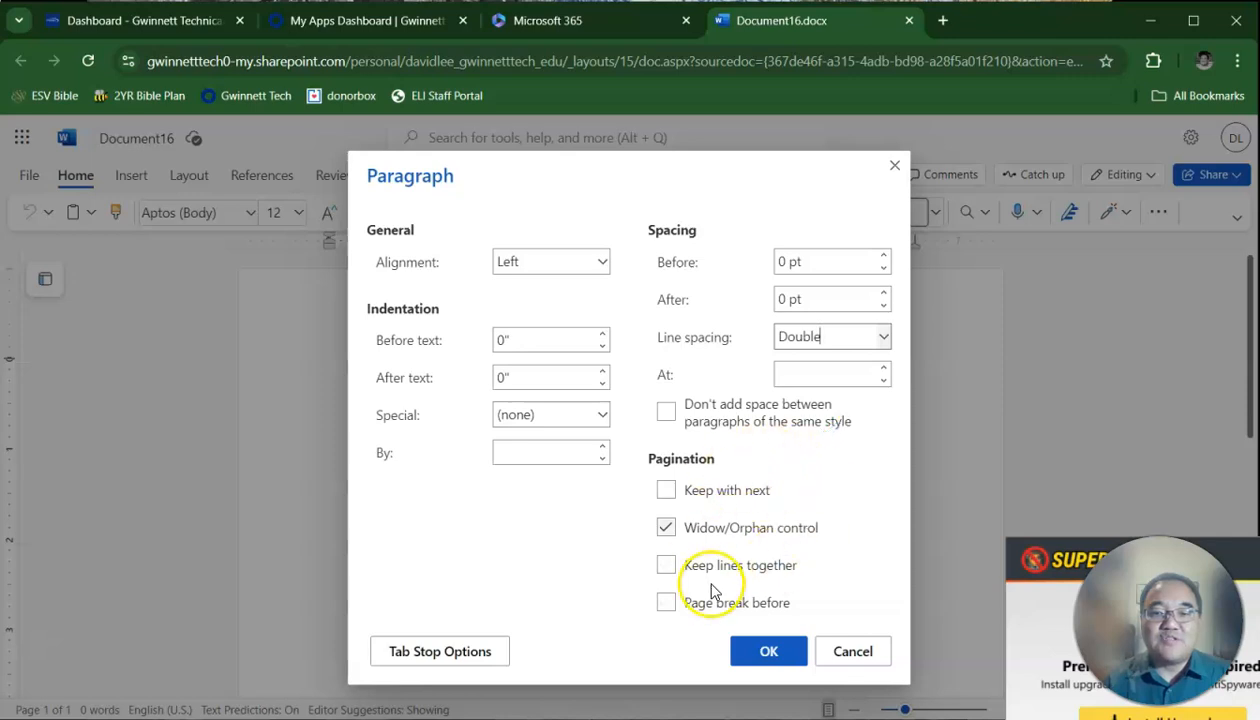
{"action": "left_click", "coordinate": [770, 654]}
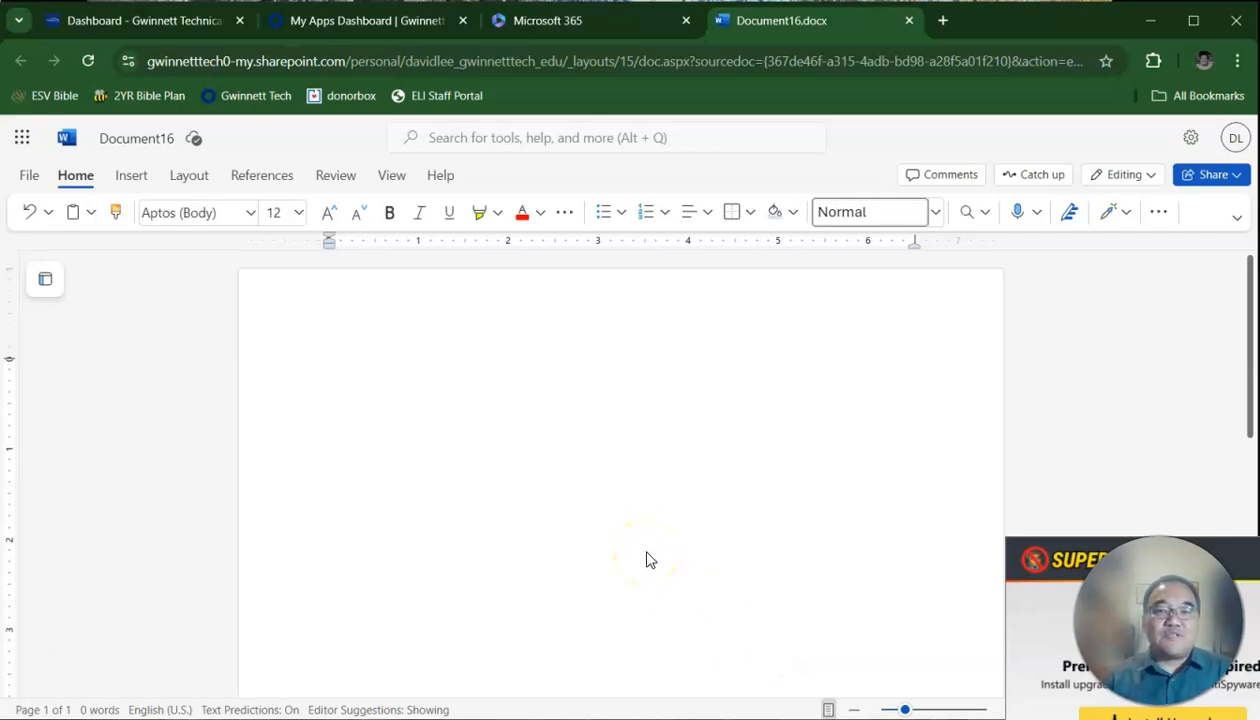
Write the heading on four separate lines: the student's full name, the professor's title and name, ENGL 1101, and 8/20/2024.
{"action": "left_click", "coordinate": [632, 467]}
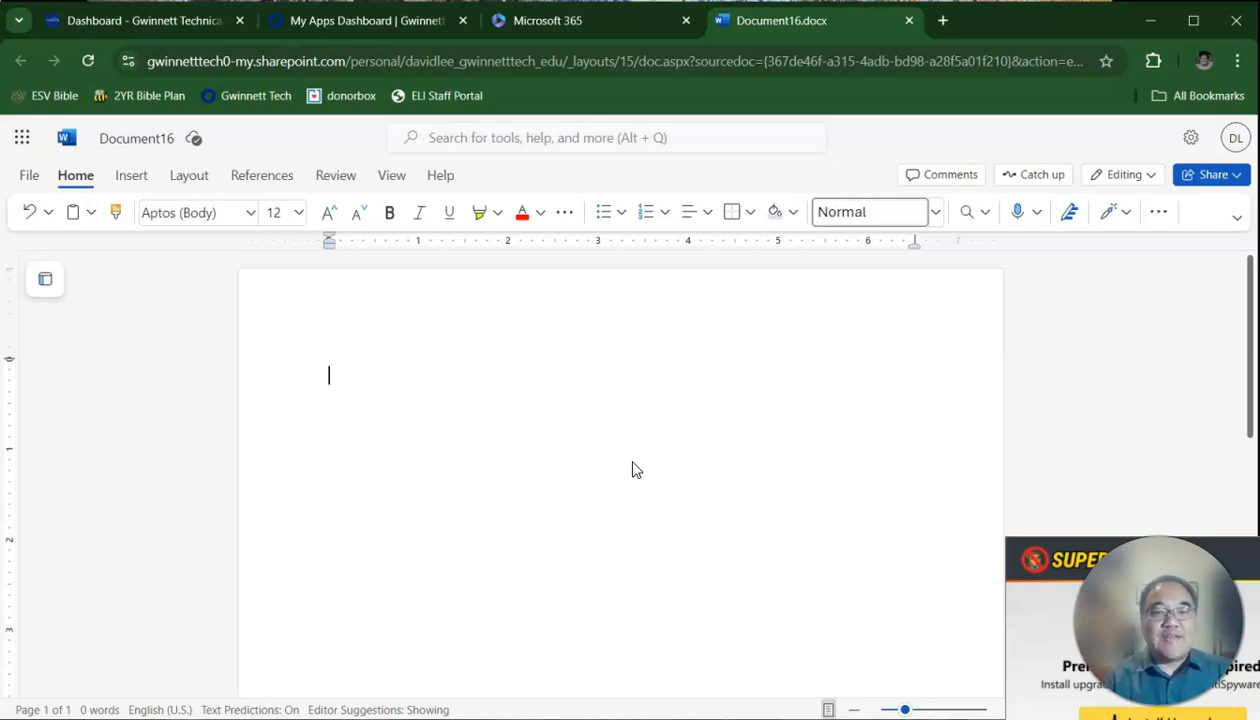
{"action": "type", "text": "David Lee"}
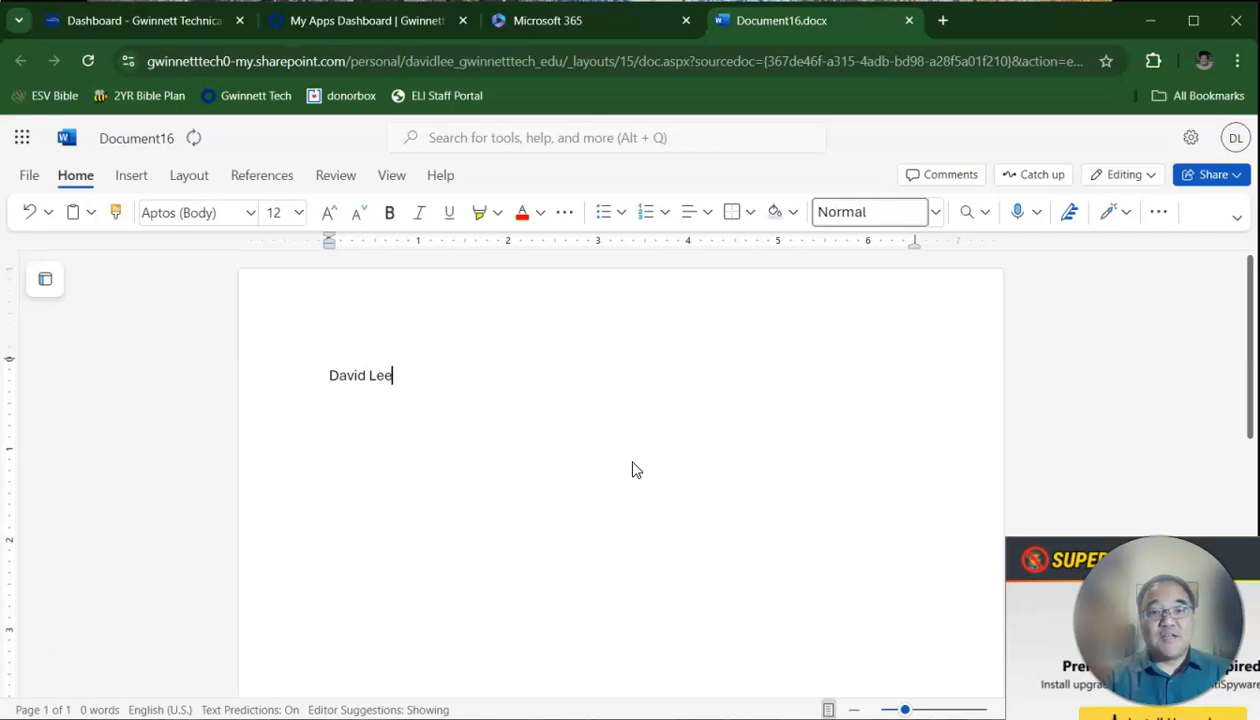
{"action": "key", "text": "Return"}
{"action": "type", "text": "Prof"}
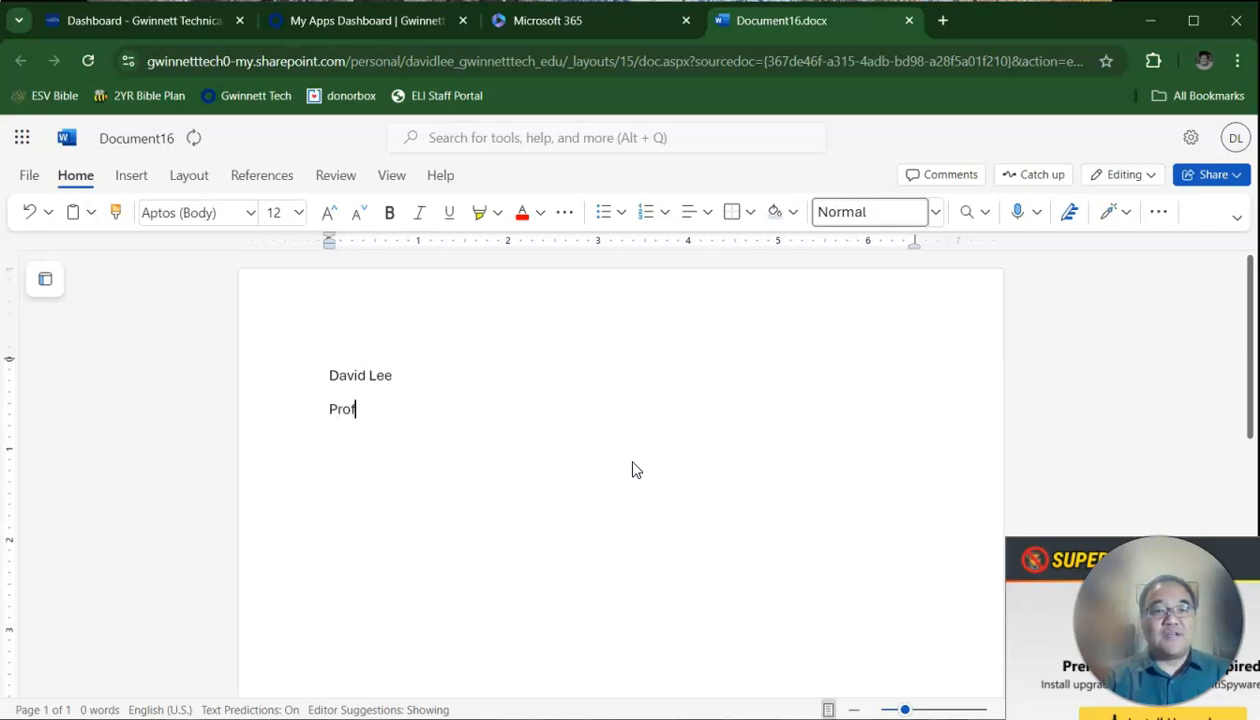
{"action": "type", "text": ". D. Lee"}
{"action": "key", "text": "Return"}
{"action": "type", "text": "ENGL 1101"}
{"action": "key", "text": "Return"}
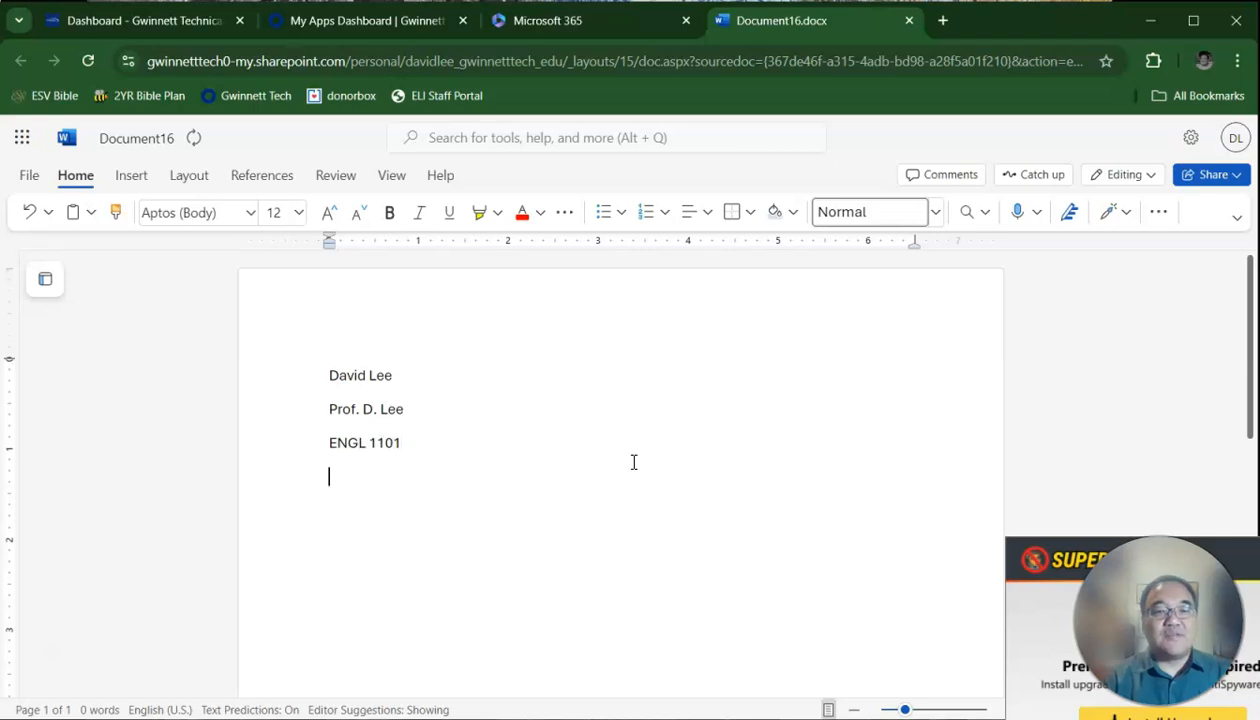
{"action": "type", "text": "8/20/2024"}
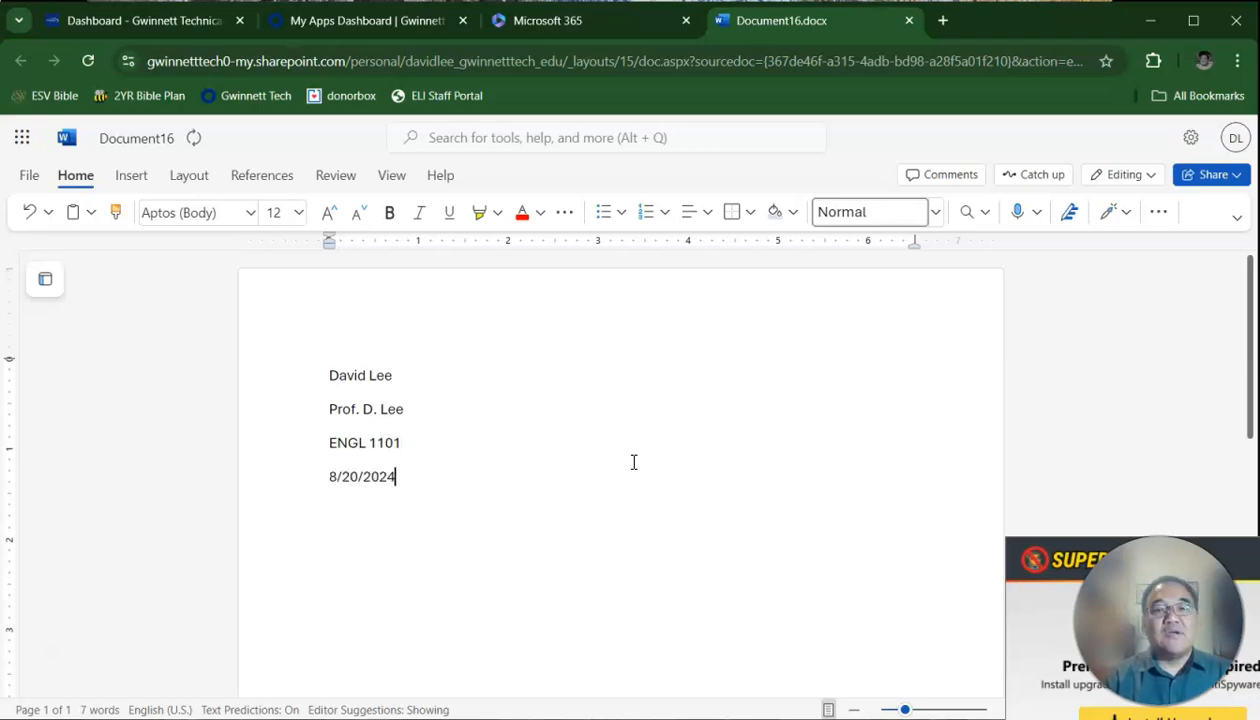
Add a centered line reading "Title" directly below the date in the heading.
{"action": "key", "text": "Return"}
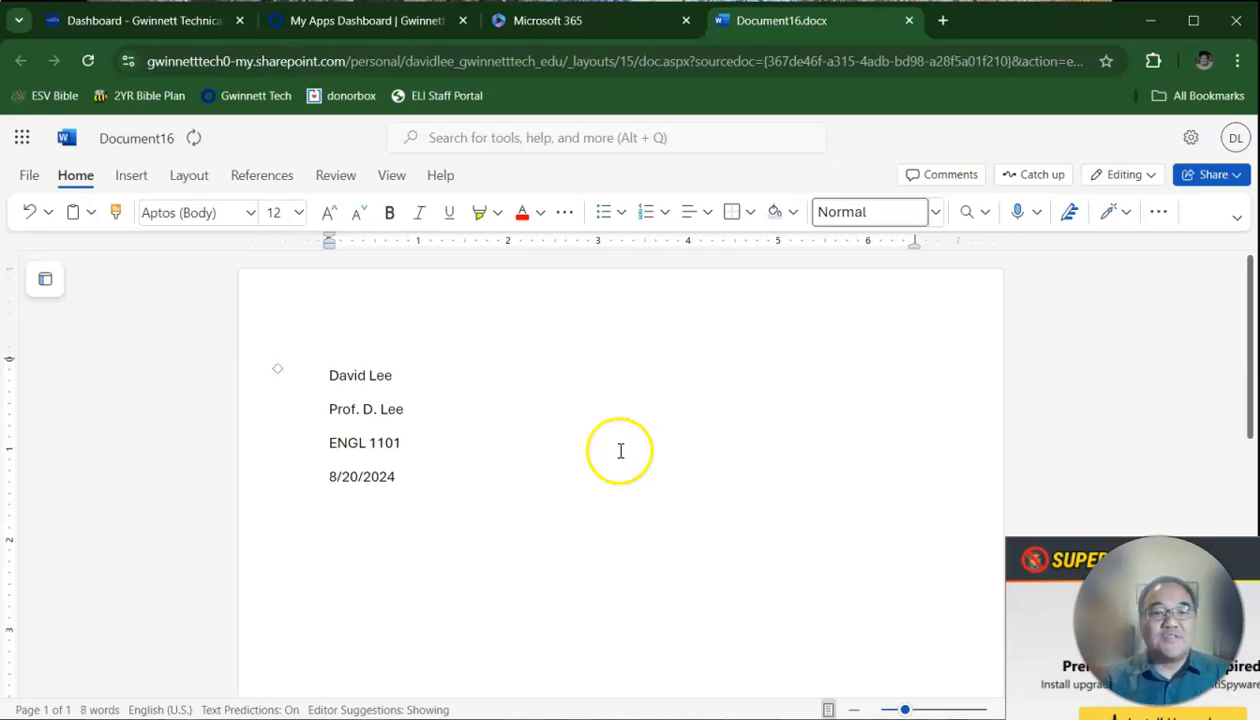
{"action": "left_click", "coordinate": [450, 451]}
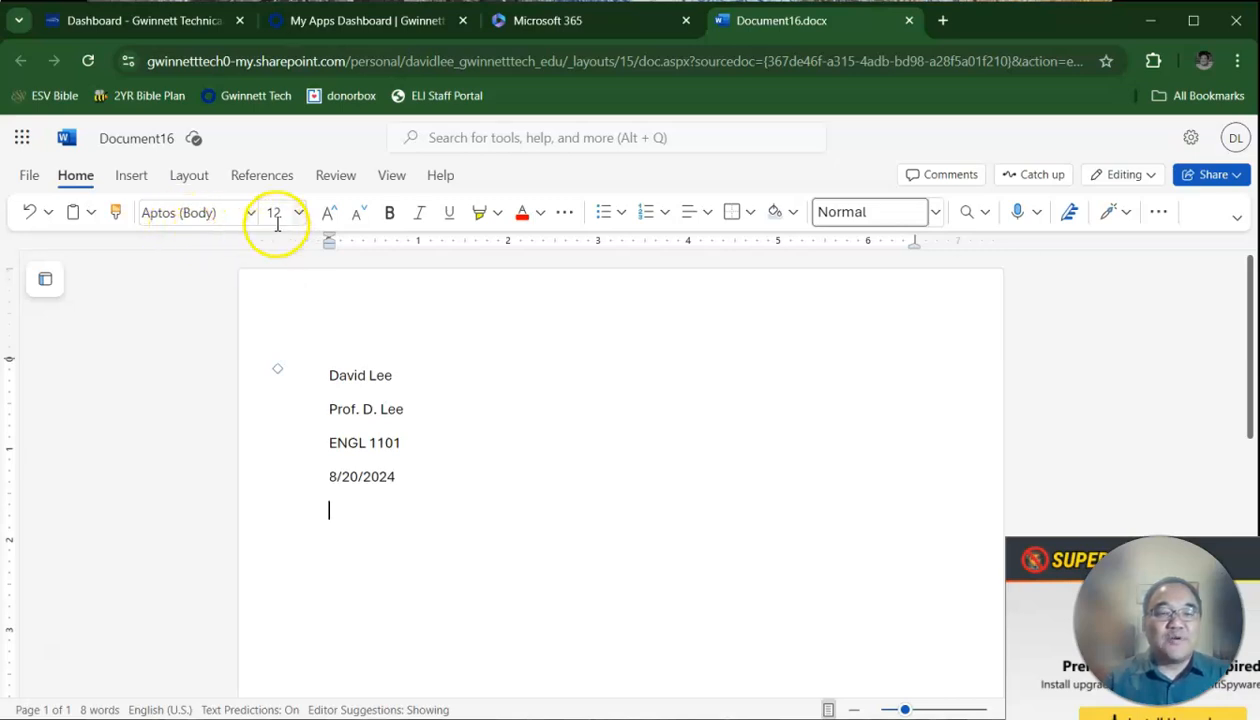
{"action": "left_click", "coordinate": [370, 518]}
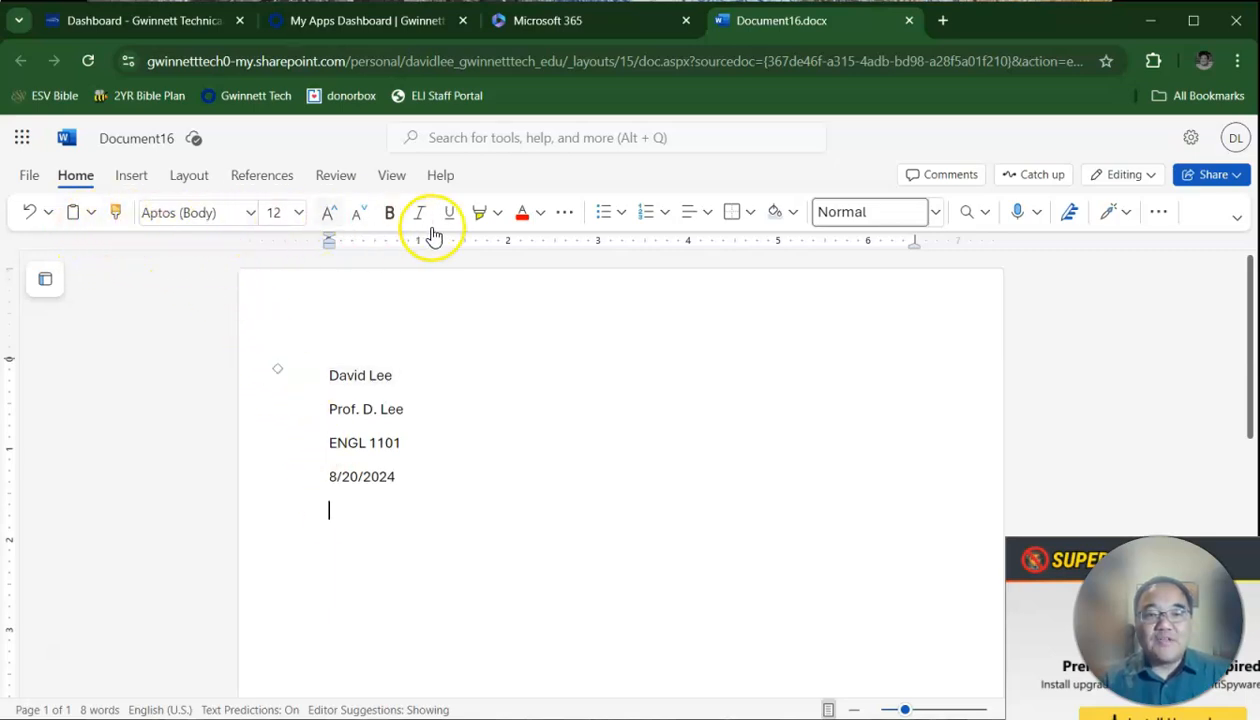
{"action": "left_click", "coordinate": [708, 214]}
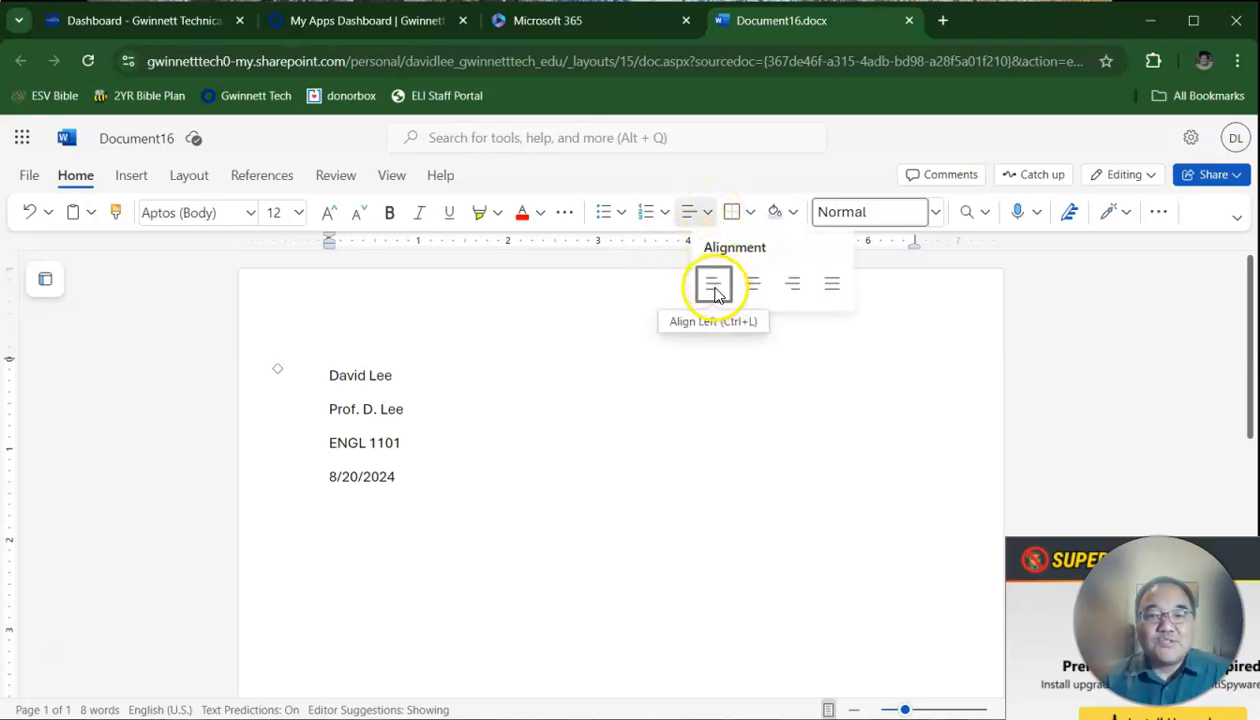
{"action": "left_click", "coordinate": [714, 288]}
{"action": "left_click", "coordinate": [708, 213]}
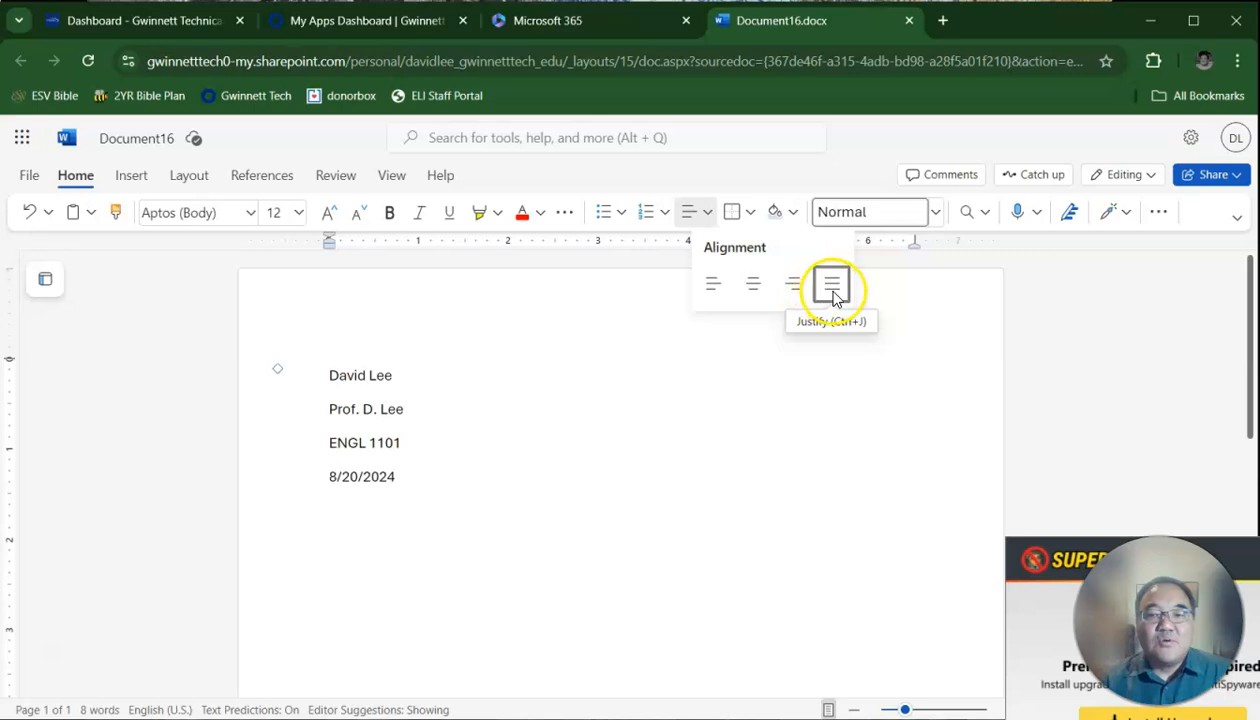
{"action": "left_click", "coordinate": [754, 288]}
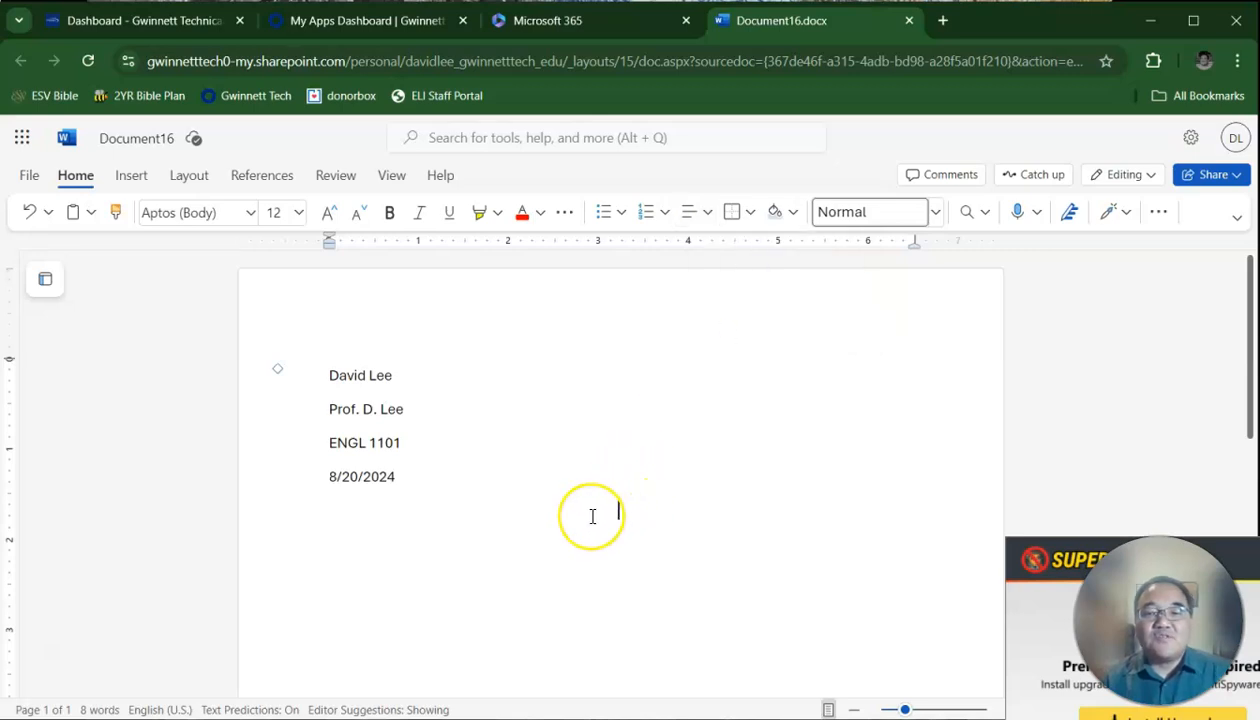
{"action": "type", "text": "Title"}
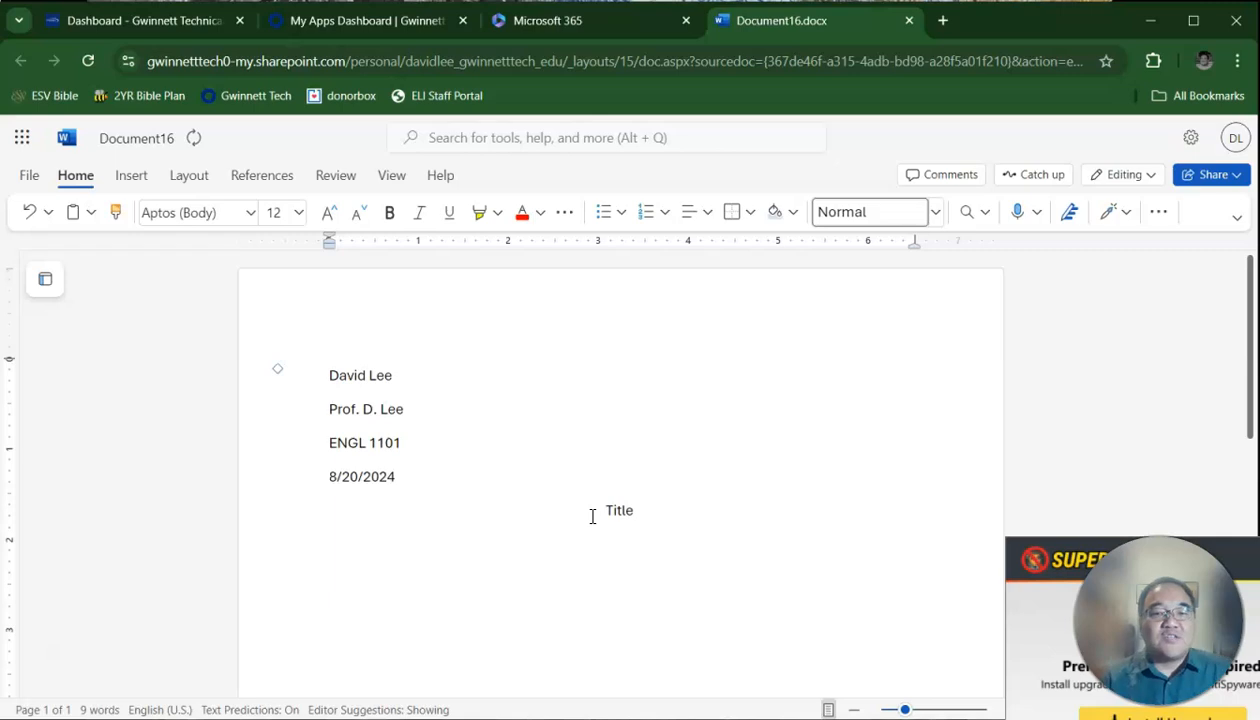
Start a new line below the title and set its alignment to left for the body text.
{"action": "mouse_move", "coordinate": [592, 517]}
{"action": "left_mouse_down"}
{"action": "mouse_move", "coordinate": [628, 511]}
{"action": "mouse_move", "coordinate": [624, 544]}
{"action": "left_mouse_up"}
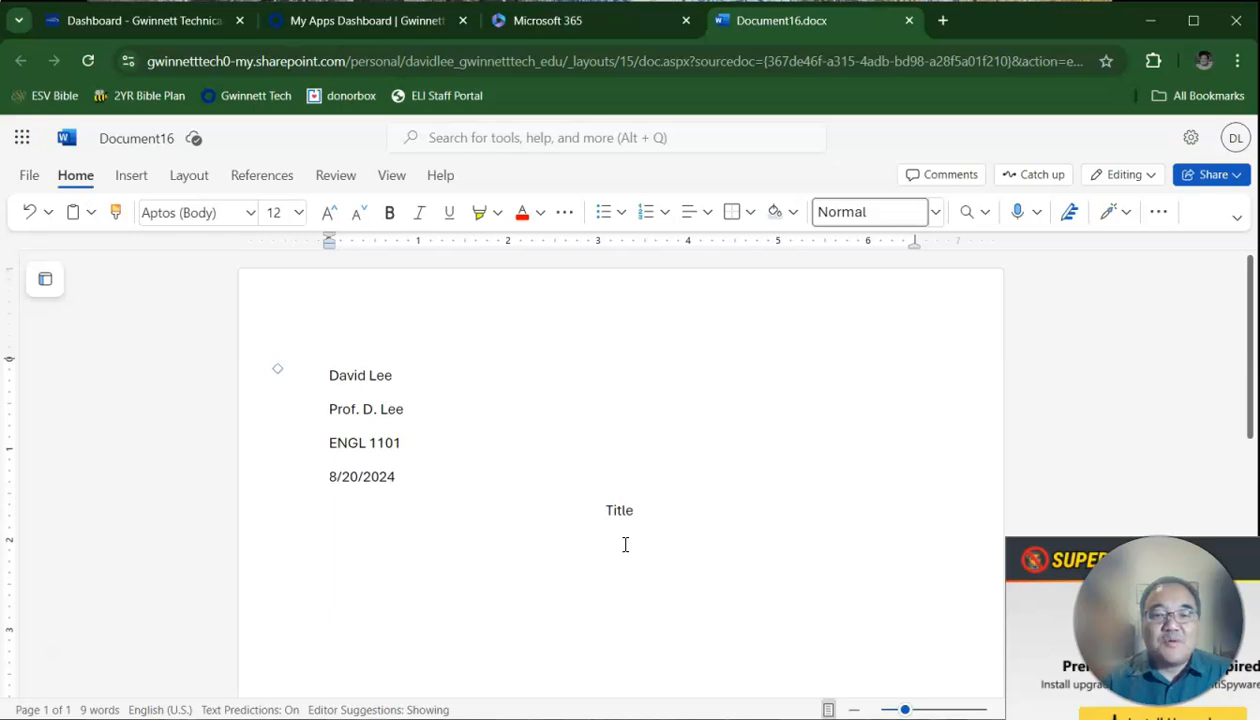
{"action": "left_click", "coordinate": [706, 214]}
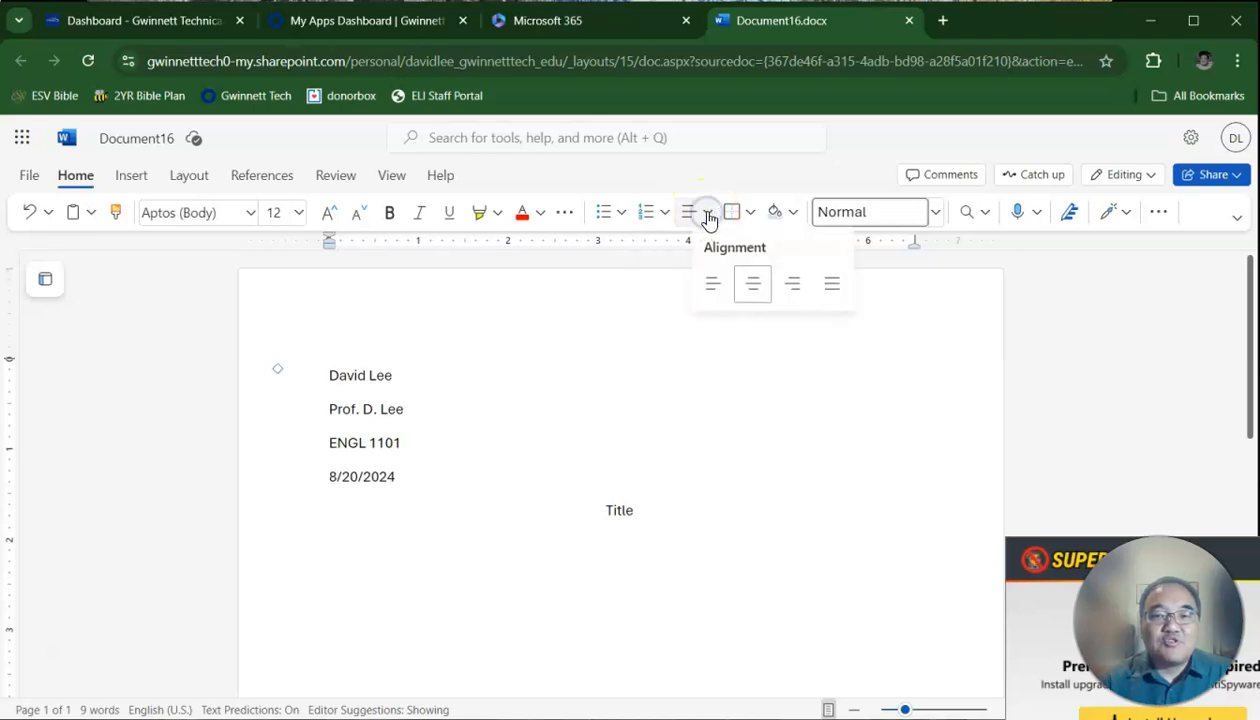
{"action": "left_click", "coordinate": [714, 285]}
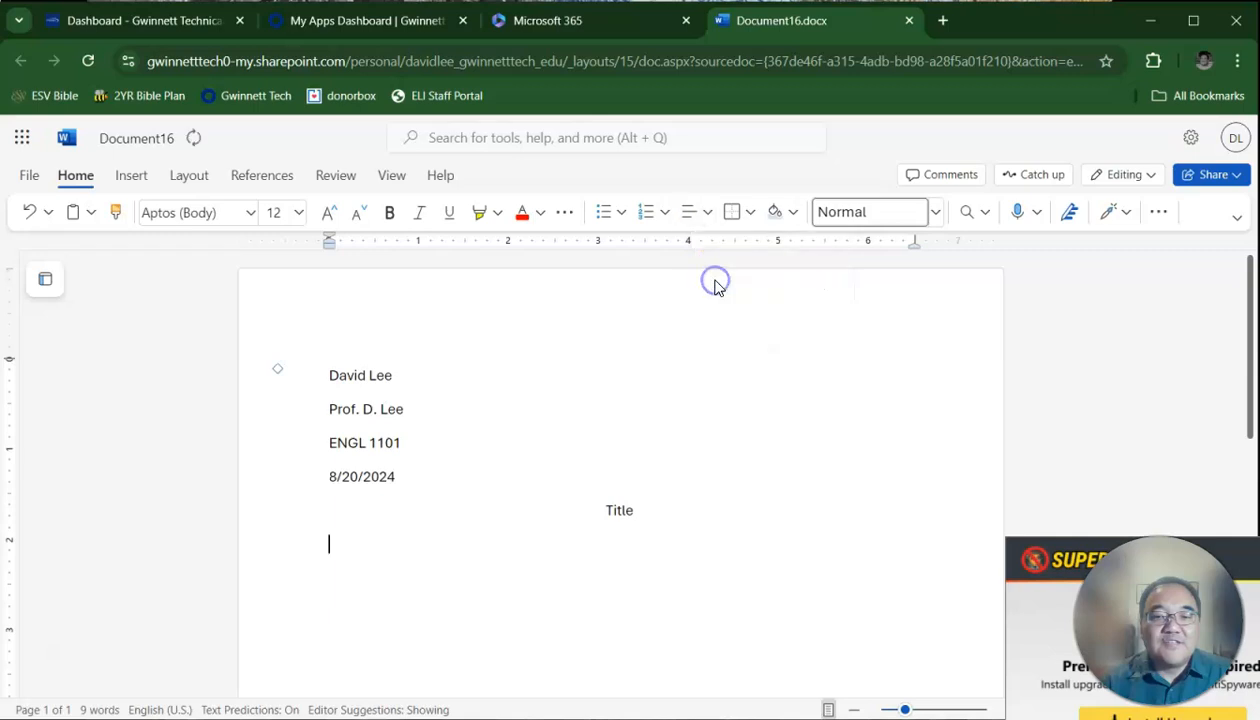
{"action": "left_click", "coordinate": [348, 546]}
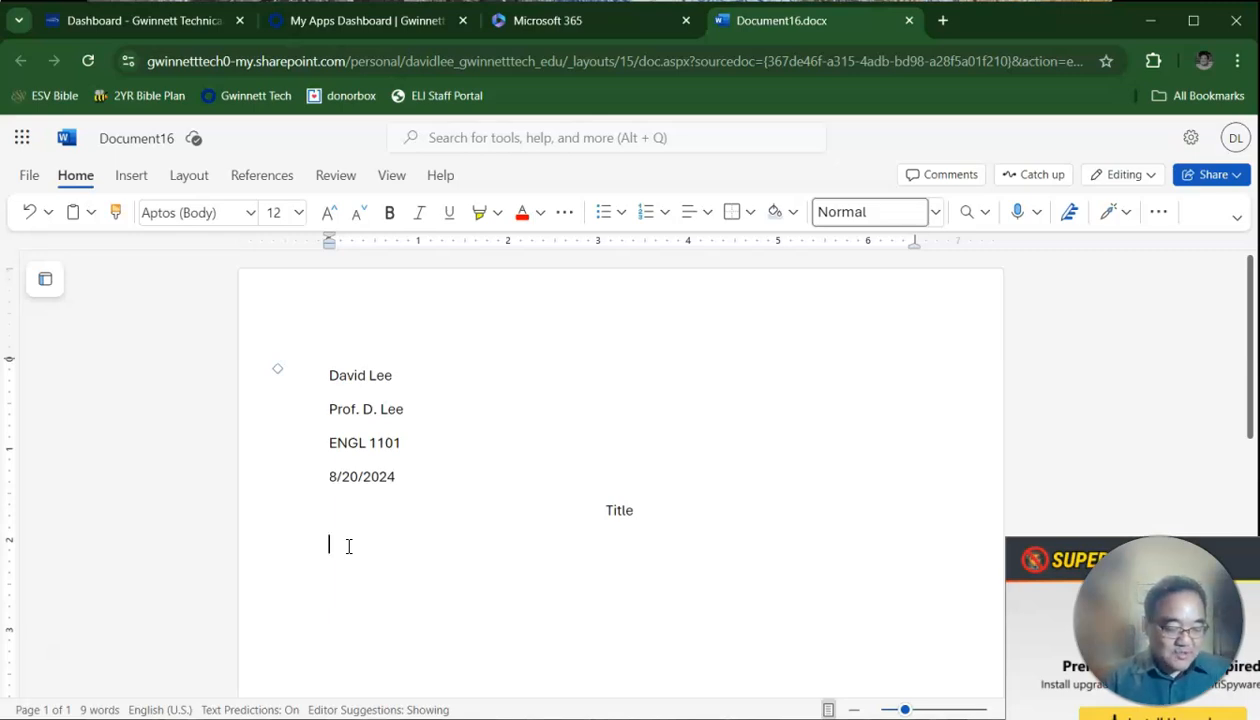
Indent the first body line by one tab and write "This is my first line of my first paragraph.".
{"action": "key", "text": "Tab"}
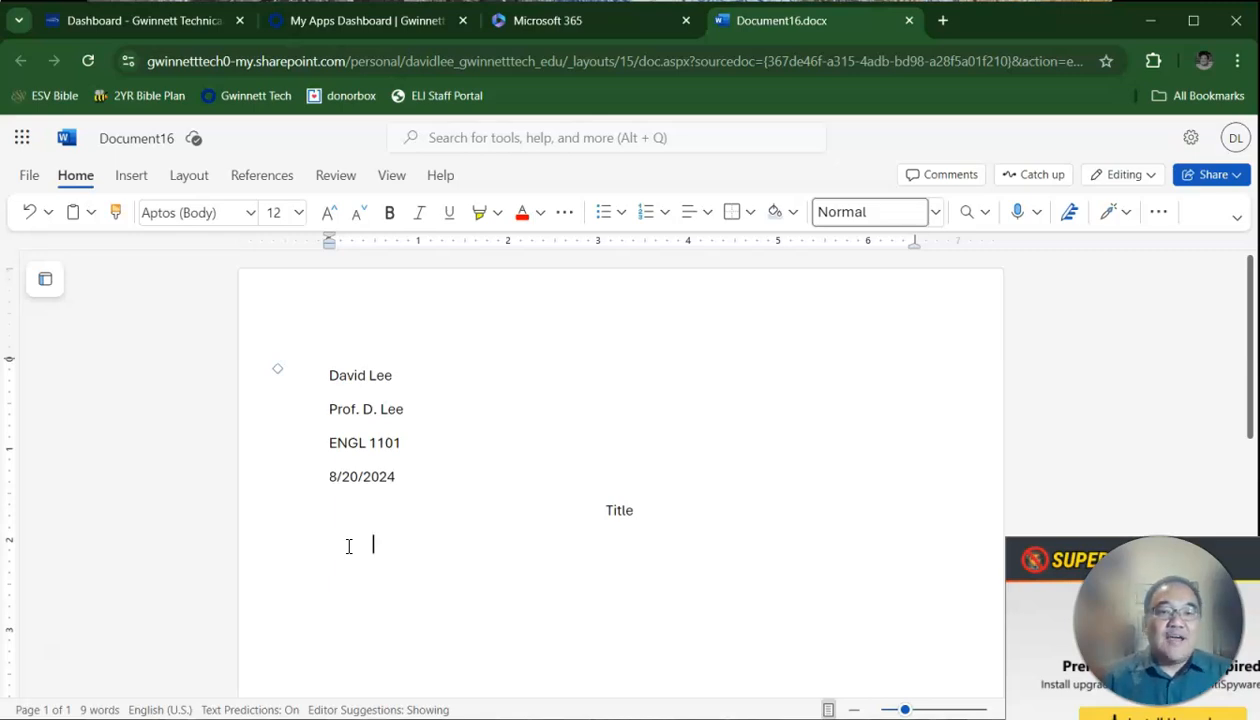
{"action": "left_click", "coordinate": [349, 546]}
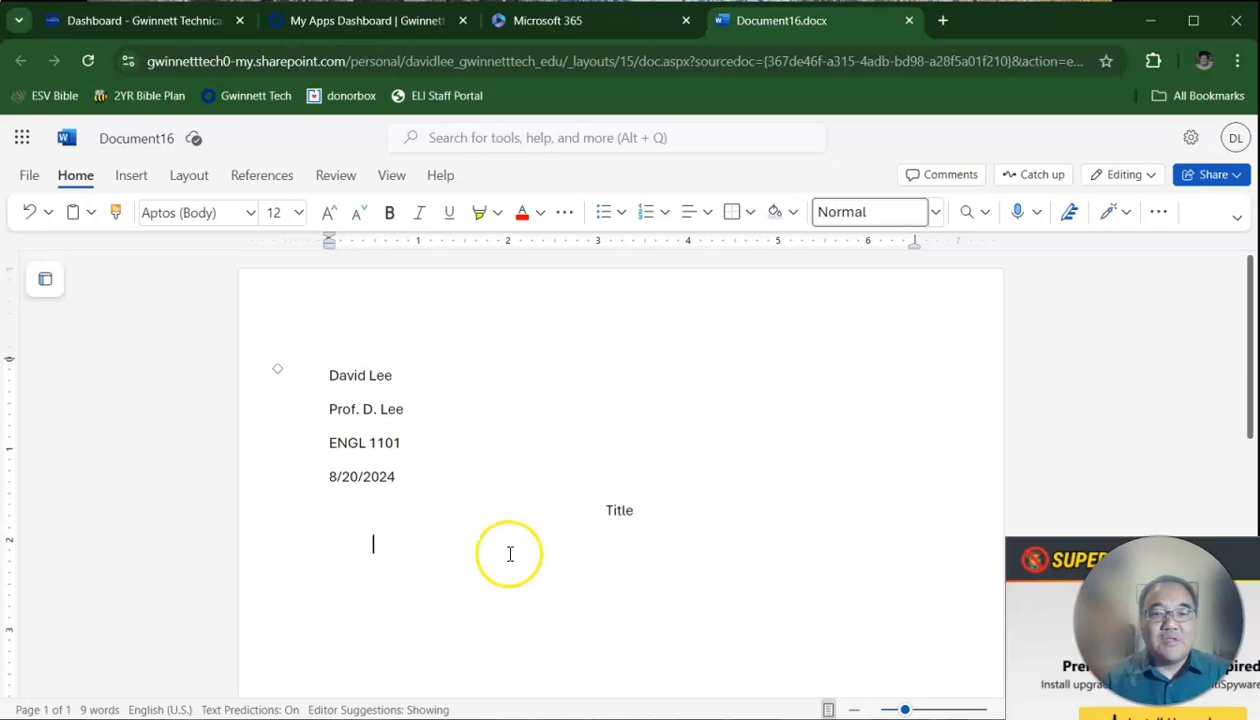
{"action": "type", "text": "This is my"}
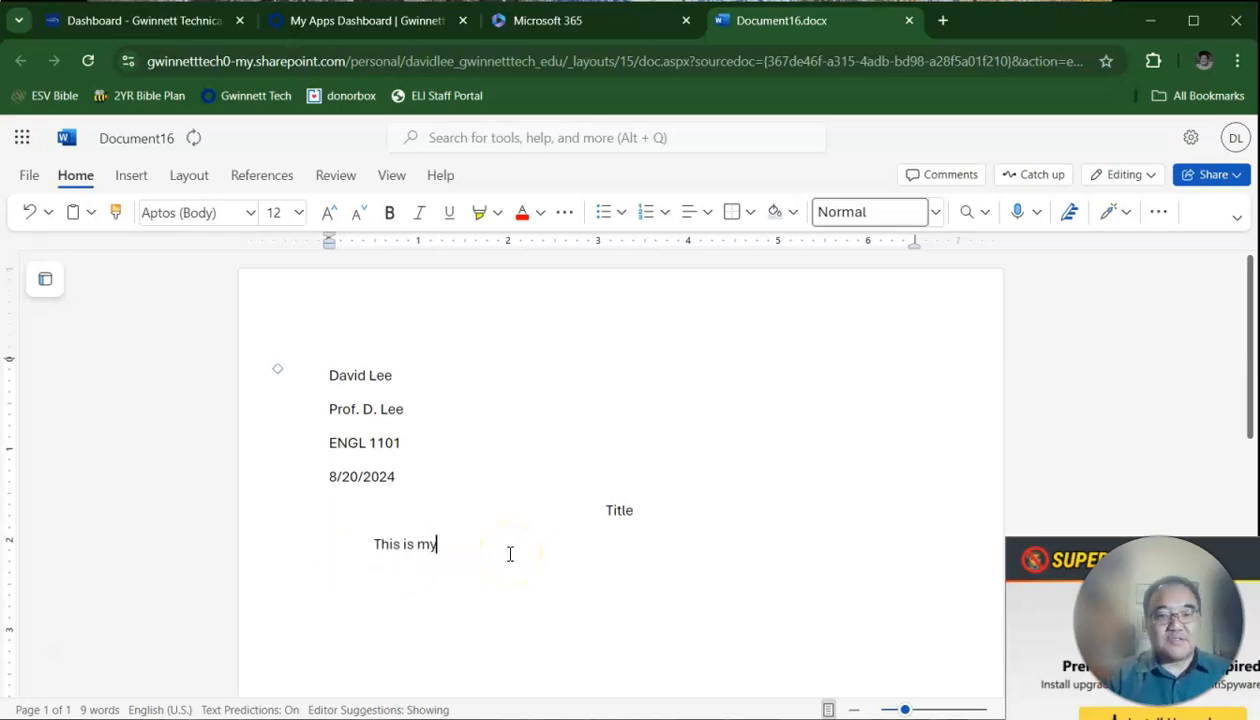
{"action": "type", "text": " first line of my firs tpara"}
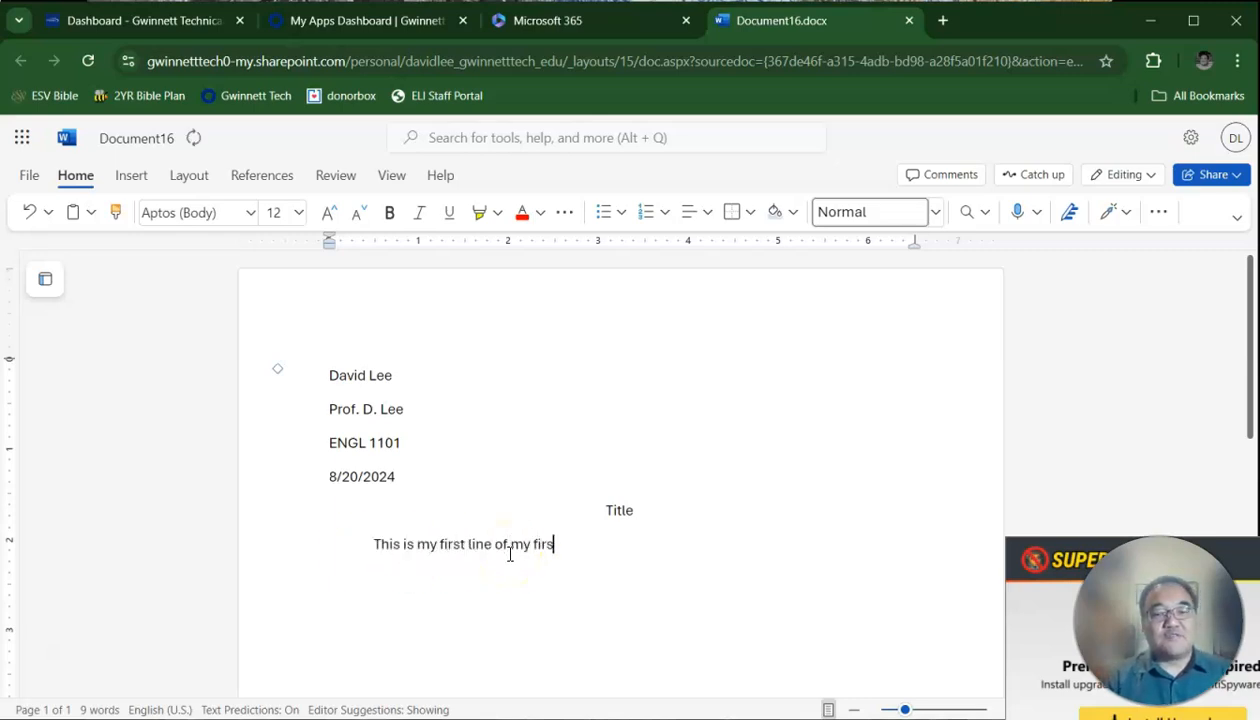
{"action": "key", "text": "BackSpace"}
{"action": "key", "text": "BackSpace"}
{"action": "key", "text": "BackSpace"}
{"action": "key", "text": "BackSpace"}
{"action": "key", "text": "BackSpace"}
{"action": "key", "text": "BackSpace"}
{"action": "type", "text": "t "}
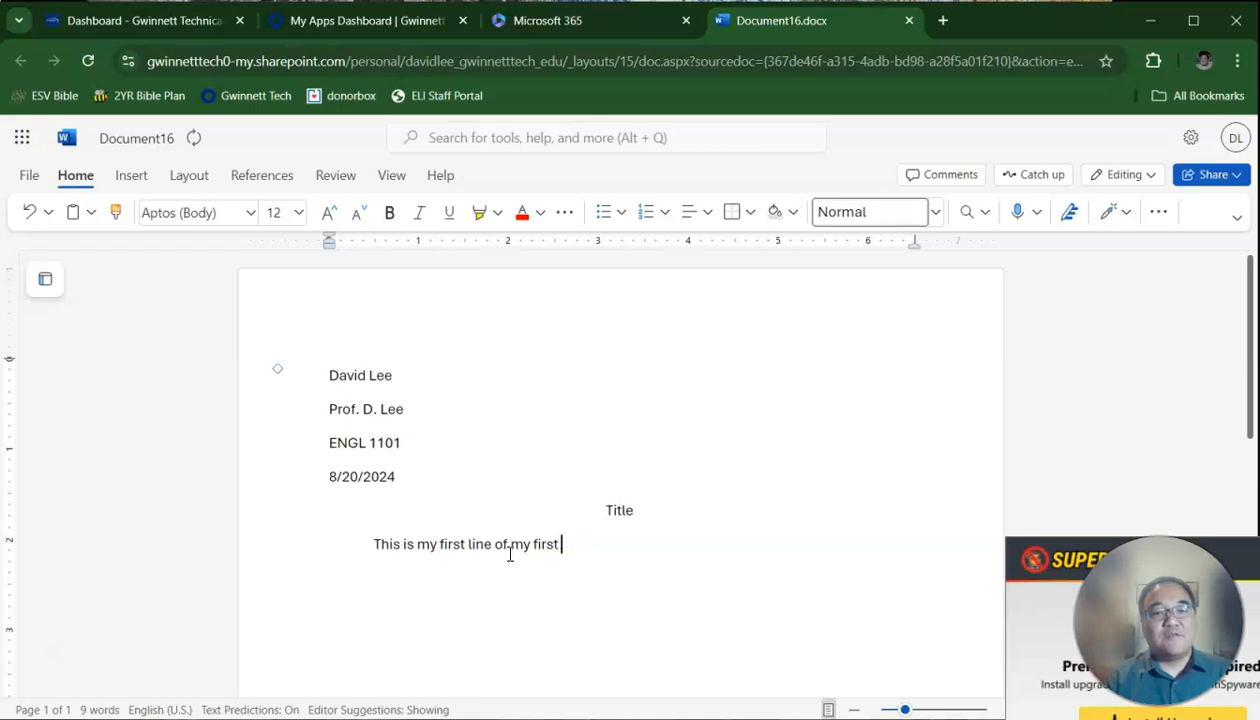
{"action": "type", "text": "paragraph. The"}
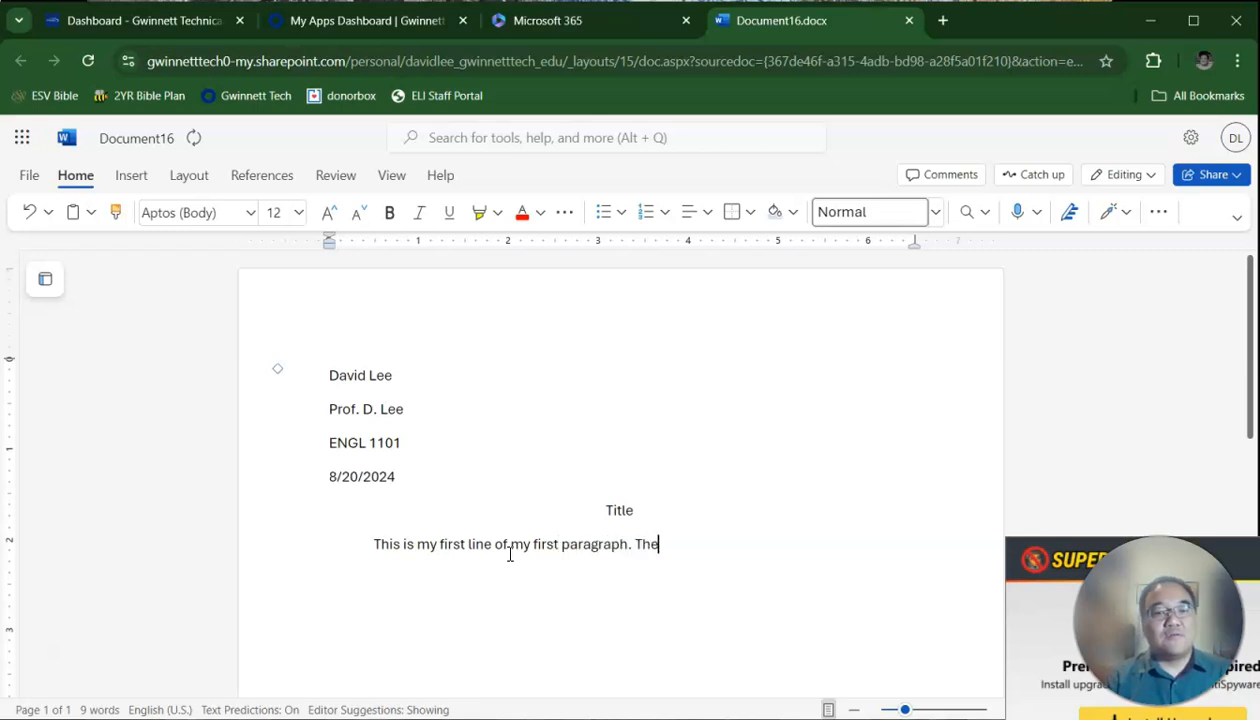
Continue the first paragraph with "The second line will not be indented beacuse the default is paragraph indentation at this point.".
{"action": "type", "text": " second line will be inde"}
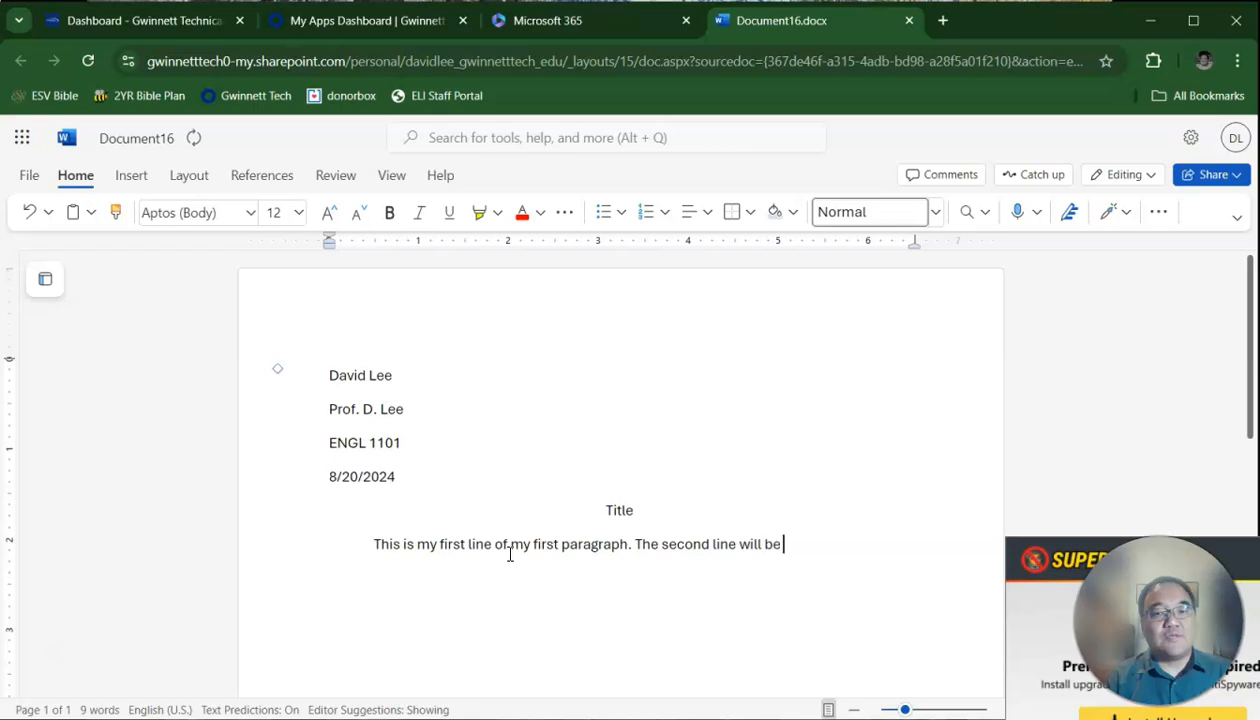
{"action": "key", "text": "BackSpace"}
{"action": "key", "text": "BackSpace"}
{"action": "key", "text": "BackSpace"}
{"action": "key", "text": "BackSpace"}
{"action": "key", "text": "BackSpace"}
{"action": "key", "text": "BackSpace"}
{"action": "key", "text": "BackSpace"}
{"action": "type", "text": "not be indented "}
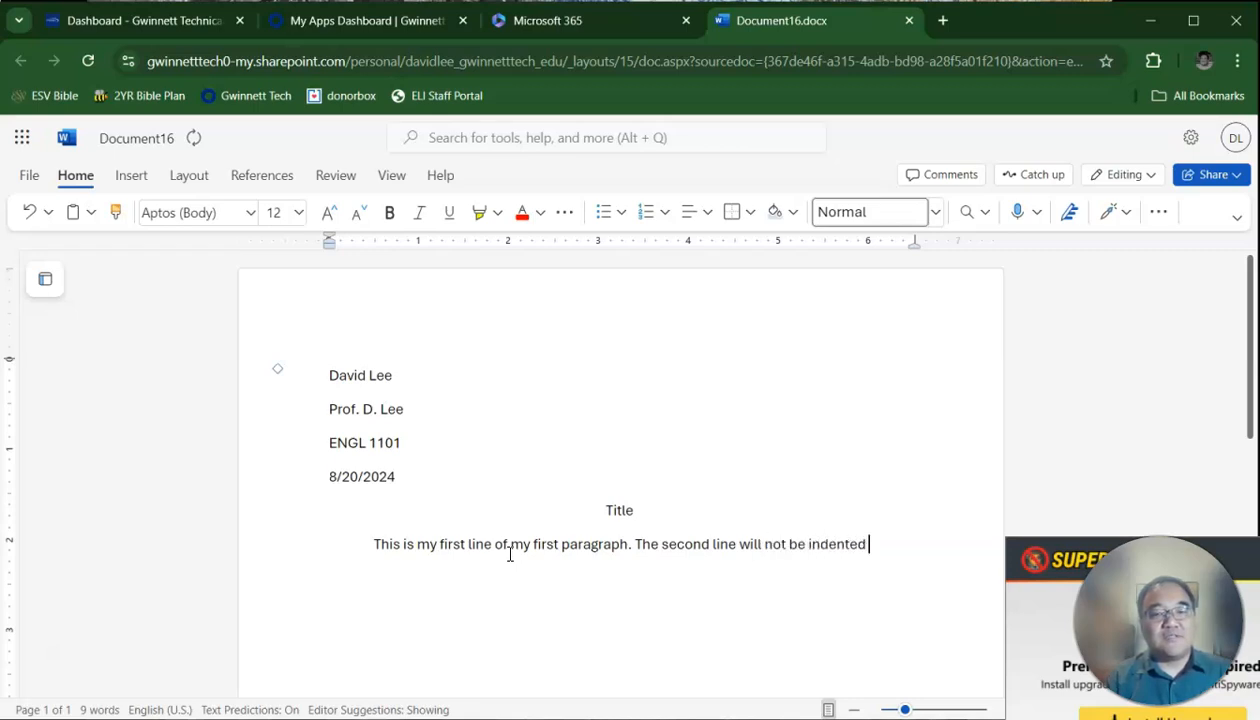
{"action": "type", "text": "beacuse the default i"}
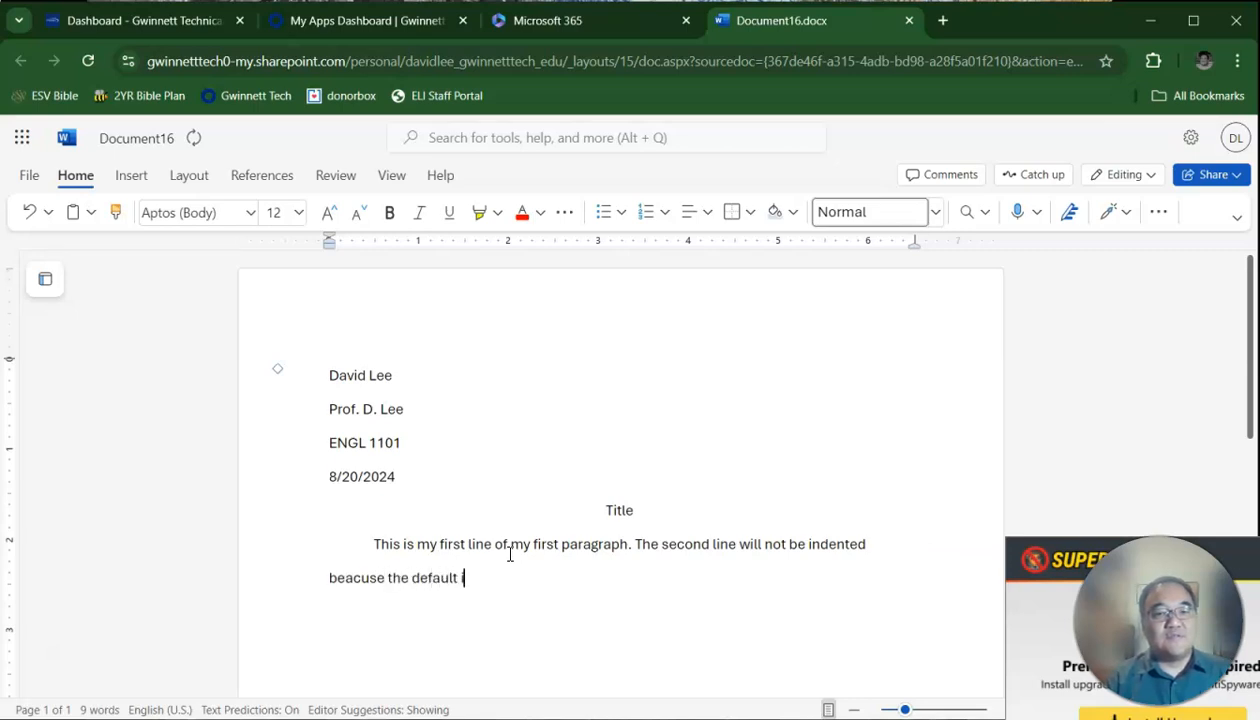
{"action": "type", "text": "s paragraph indent"}
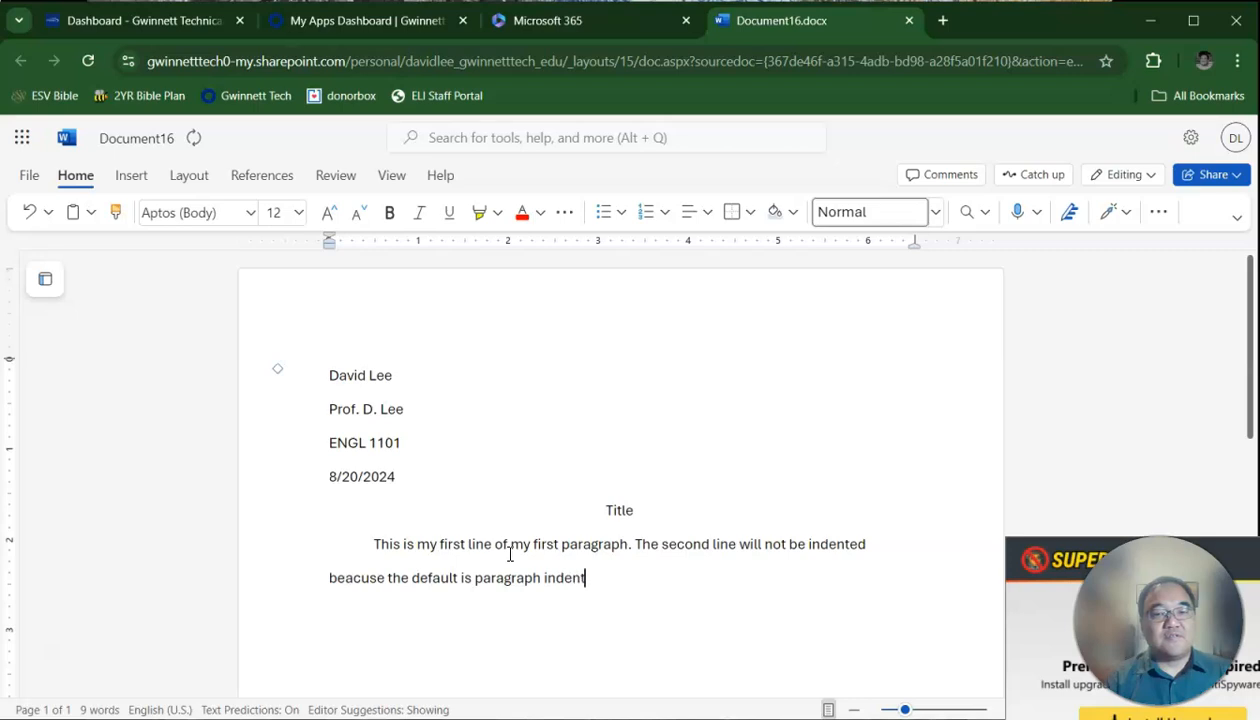
{"action": "type", "text": "ation at this point."}
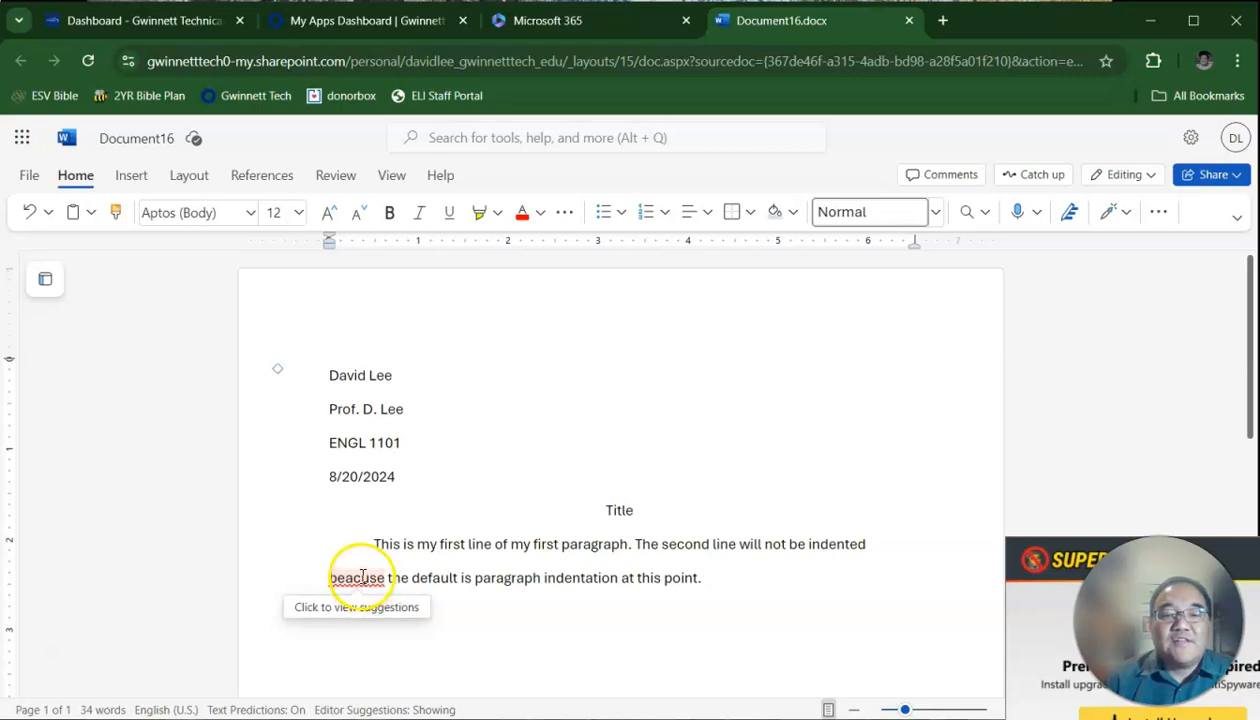
Correct the misspelled word "beacuse" to "because" with the suggested spelling.
{"action": "left_click", "coordinate": [362, 578]}
{"action": "left_click", "coordinate": [370, 640]}
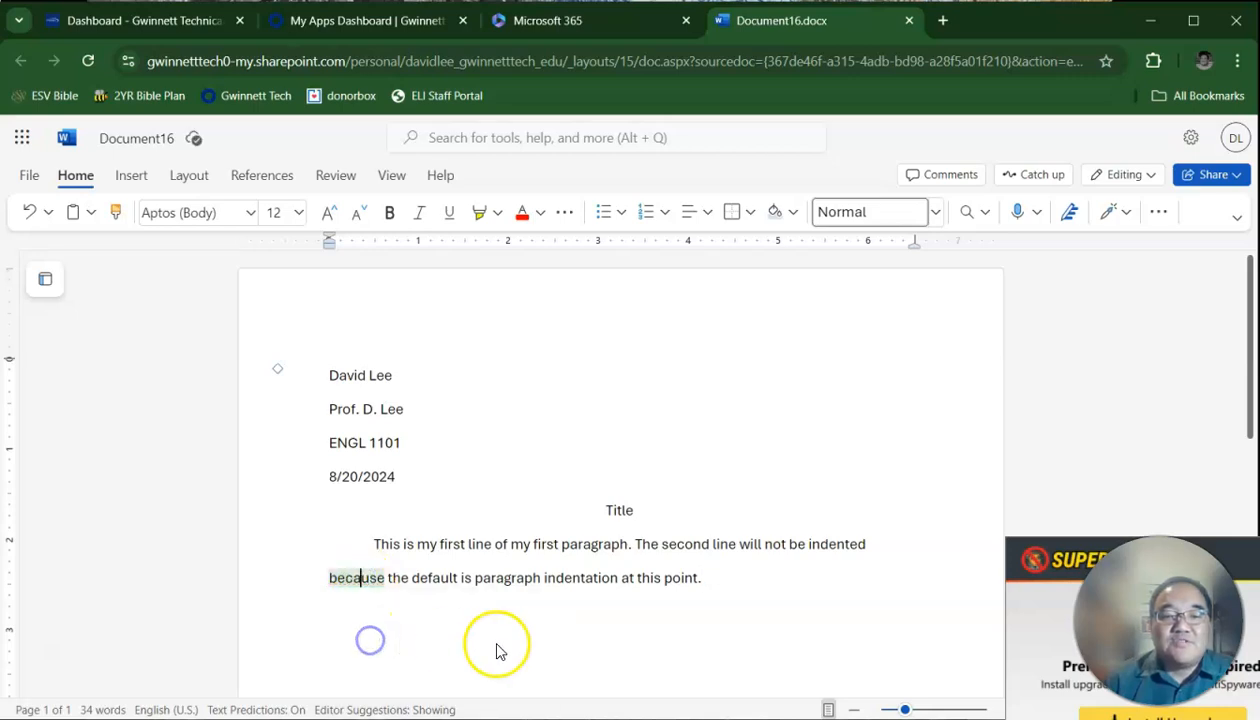
{"action": "left_click", "coordinate": [728, 582]}
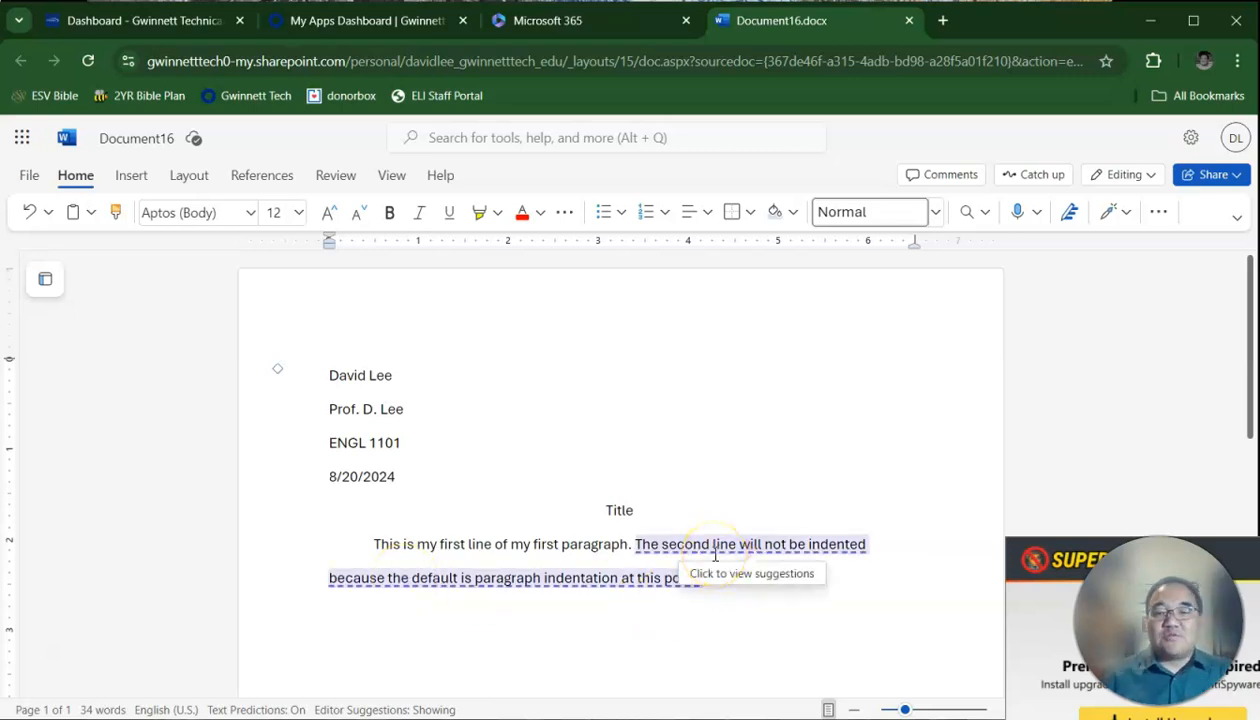
Add a second body paragraph, indented by one tab, reading "This is my second paragraph.".
{"action": "left_click", "coordinate": [846, 576]}
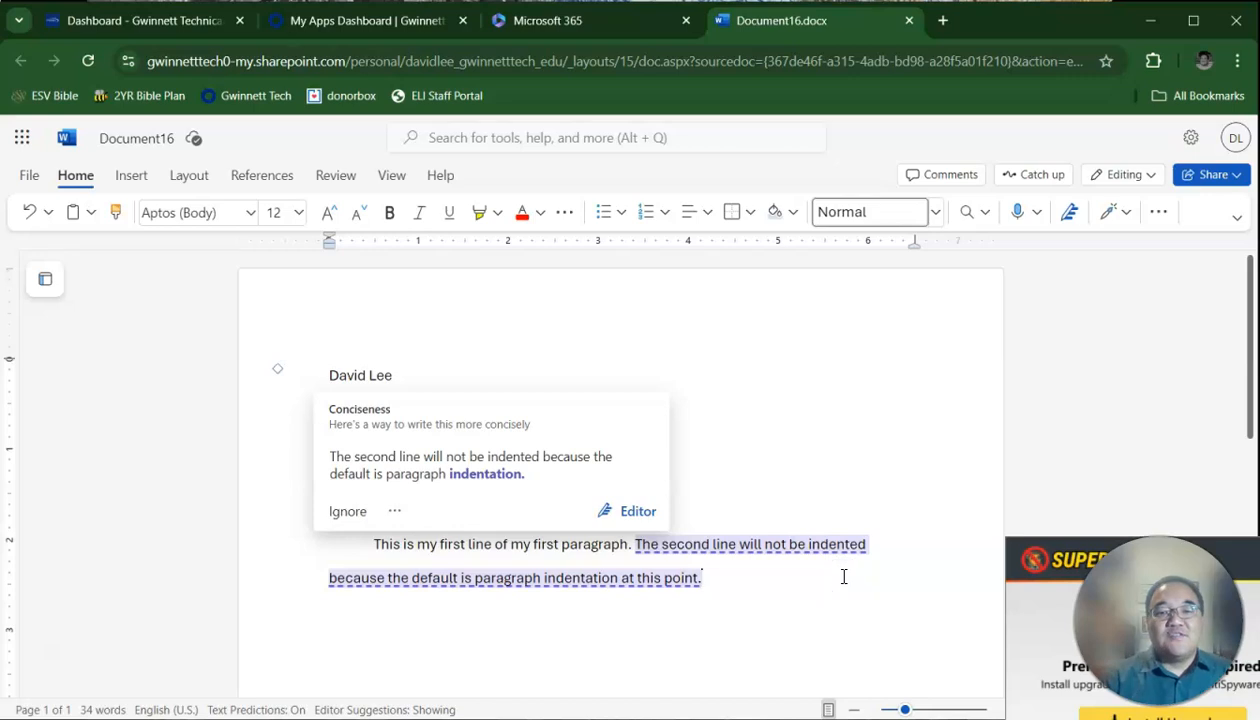
{"action": "key", "text": "Return"}
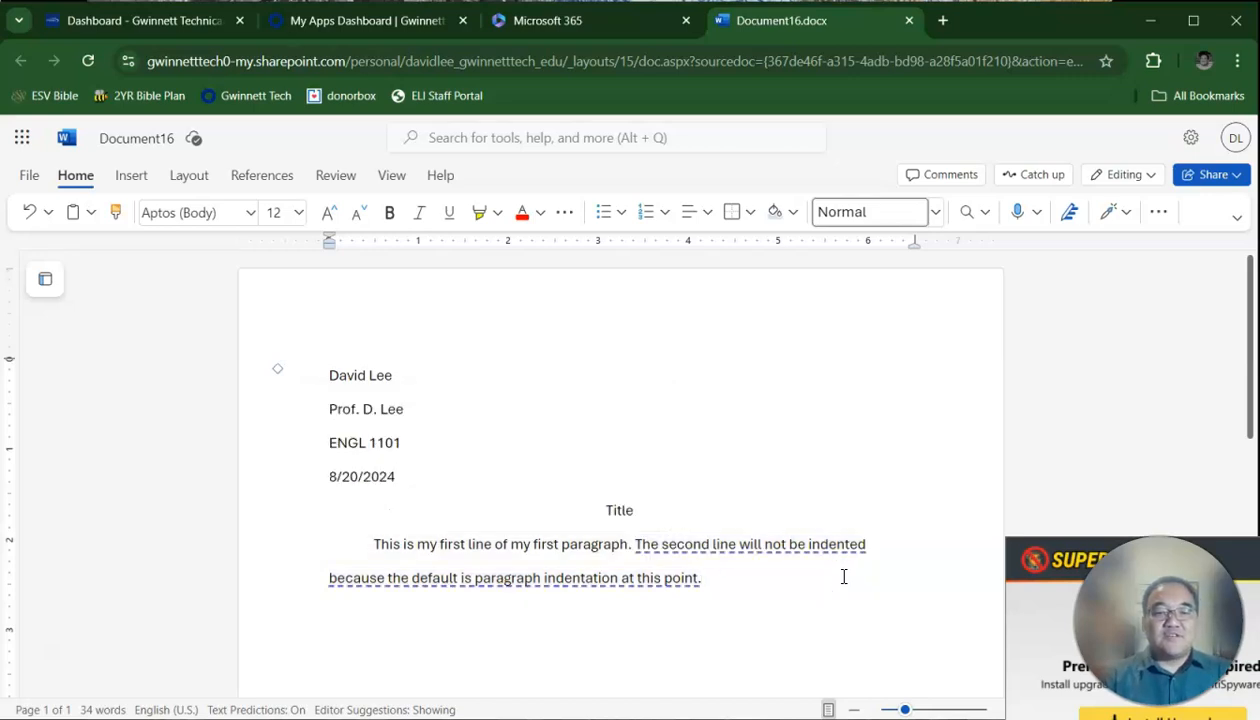
{"action": "key", "text": "Tab"}
{"action": "type", "text": "This is"}
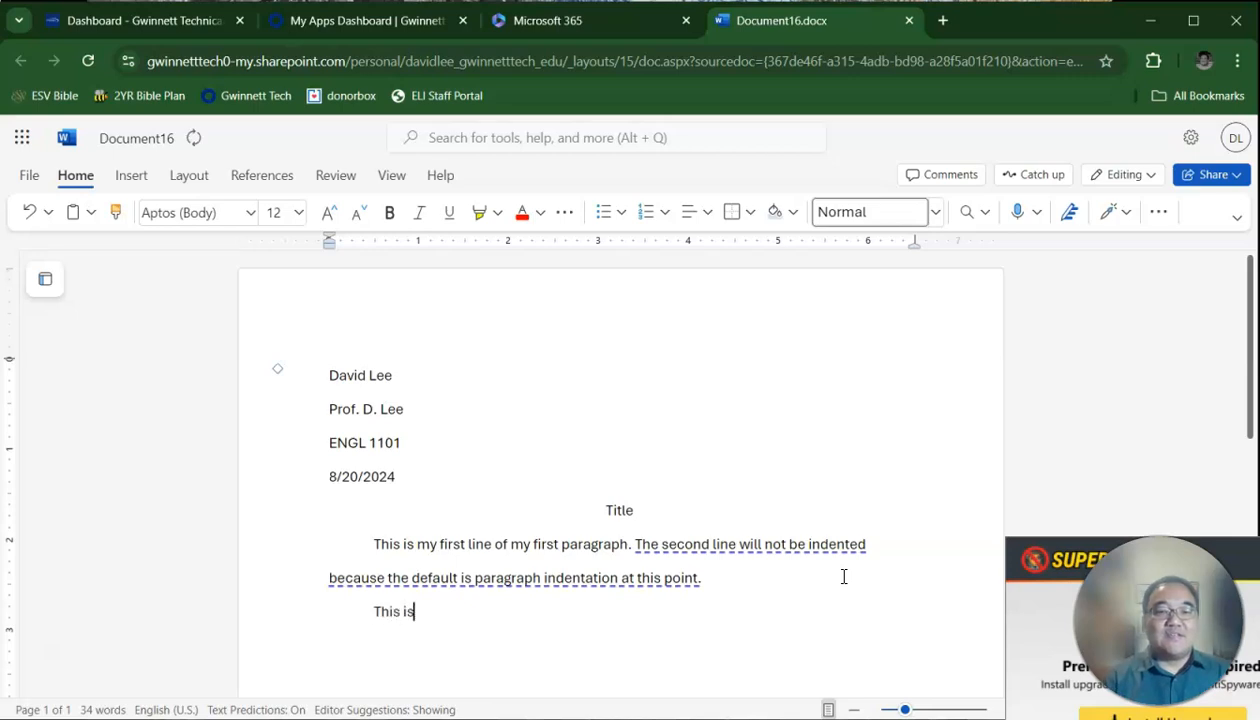
{"action": "type", "text": " my seco"}
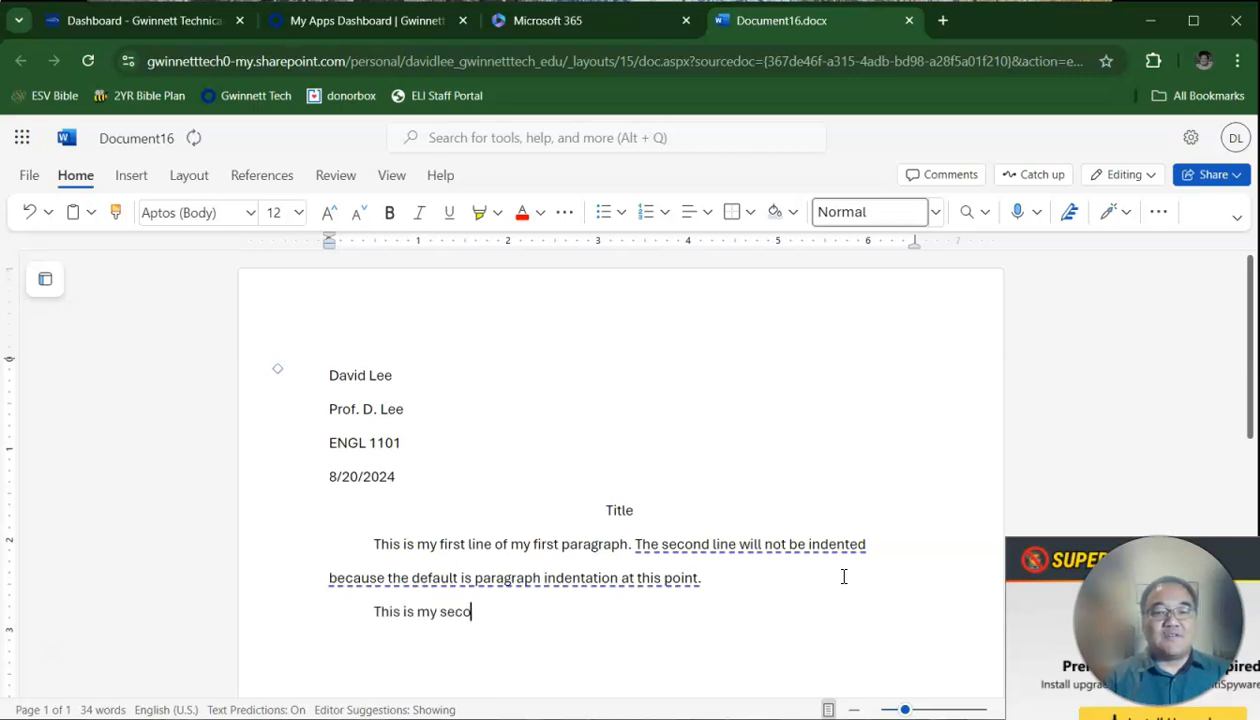
{"action": "type", "text": "nd paragraph."}
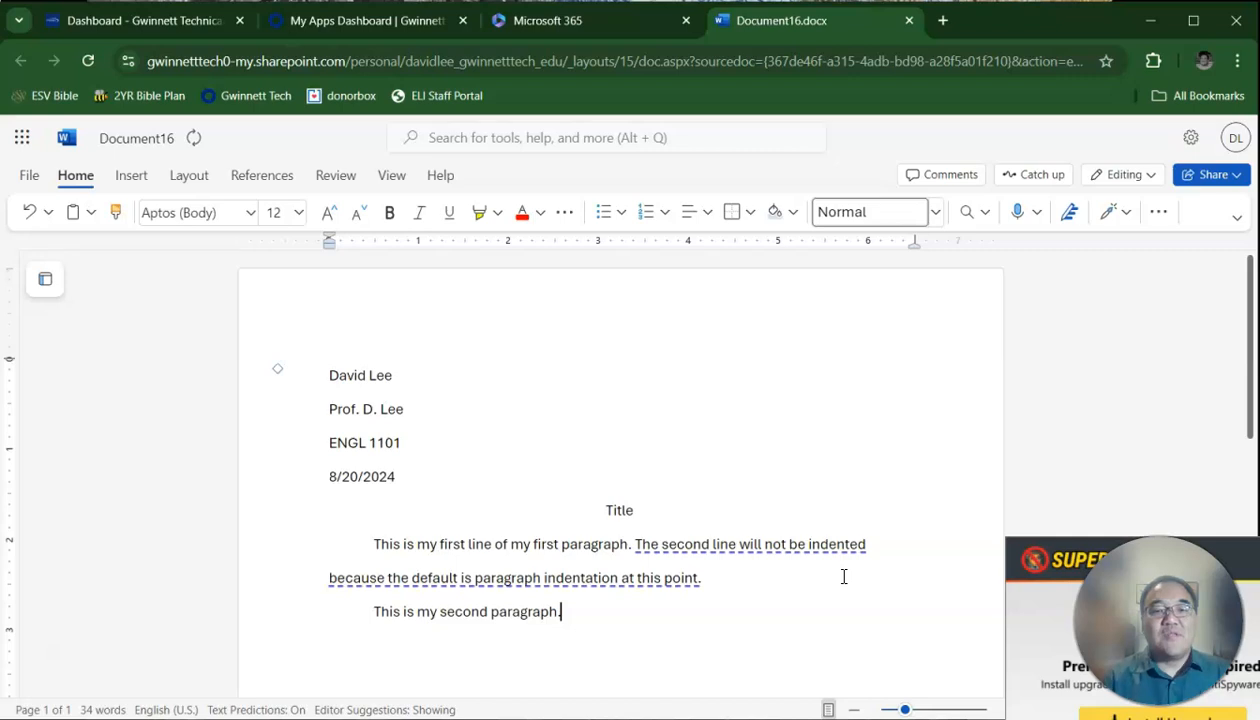
{"action": "left_click", "coordinate": [634, 610]}
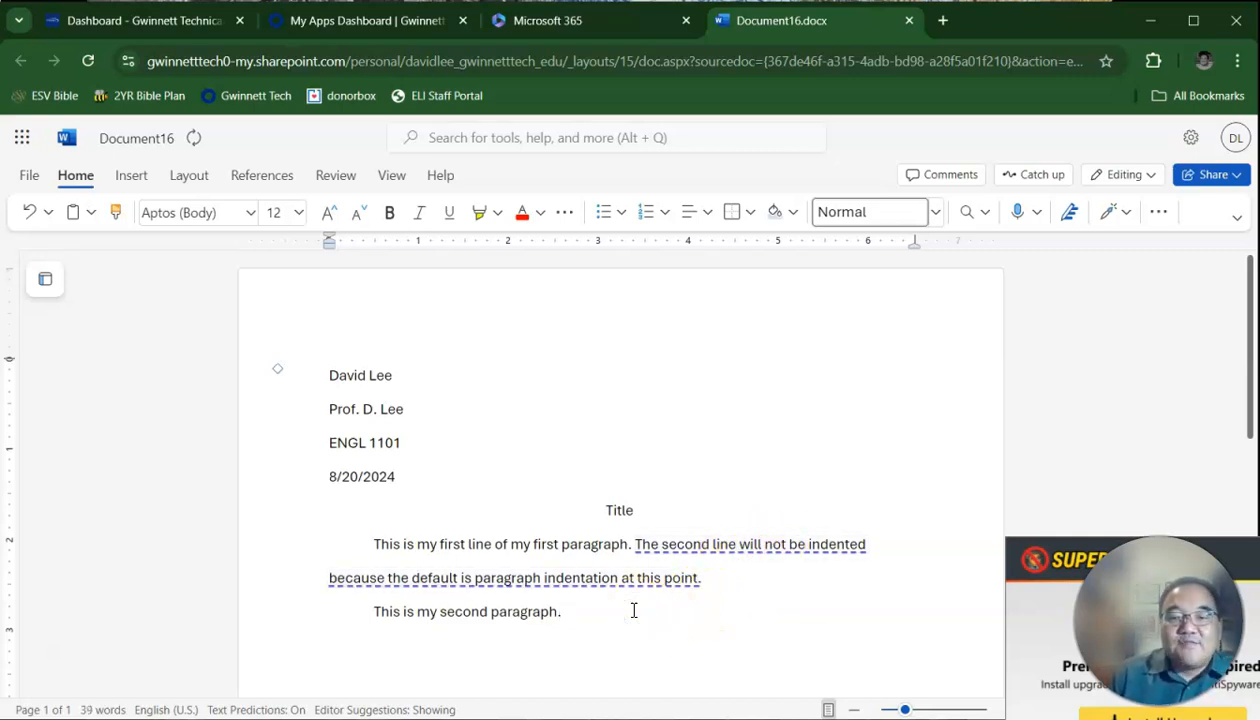
{"action": "left_click", "coordinate": [622, 620]}
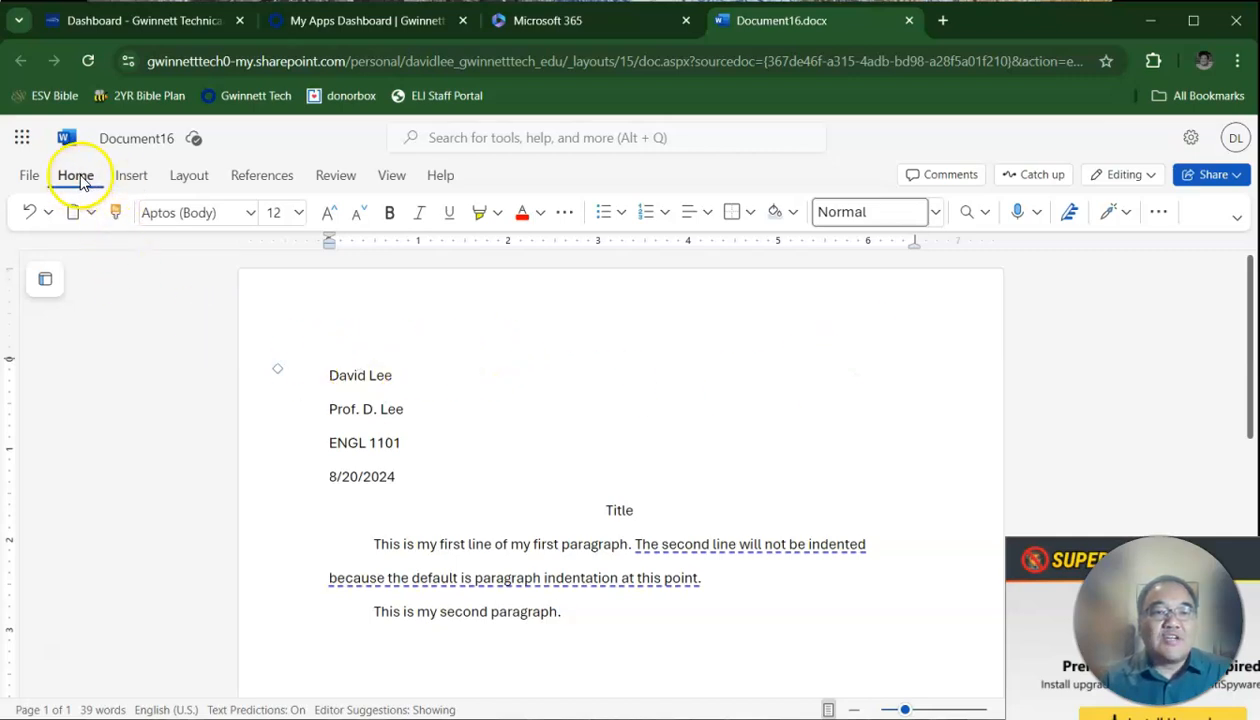
Insert a right-aligned page number in the document's header and write the student's last name in front of it.
{"action": "left_click", "coordinate": [133, 180]}
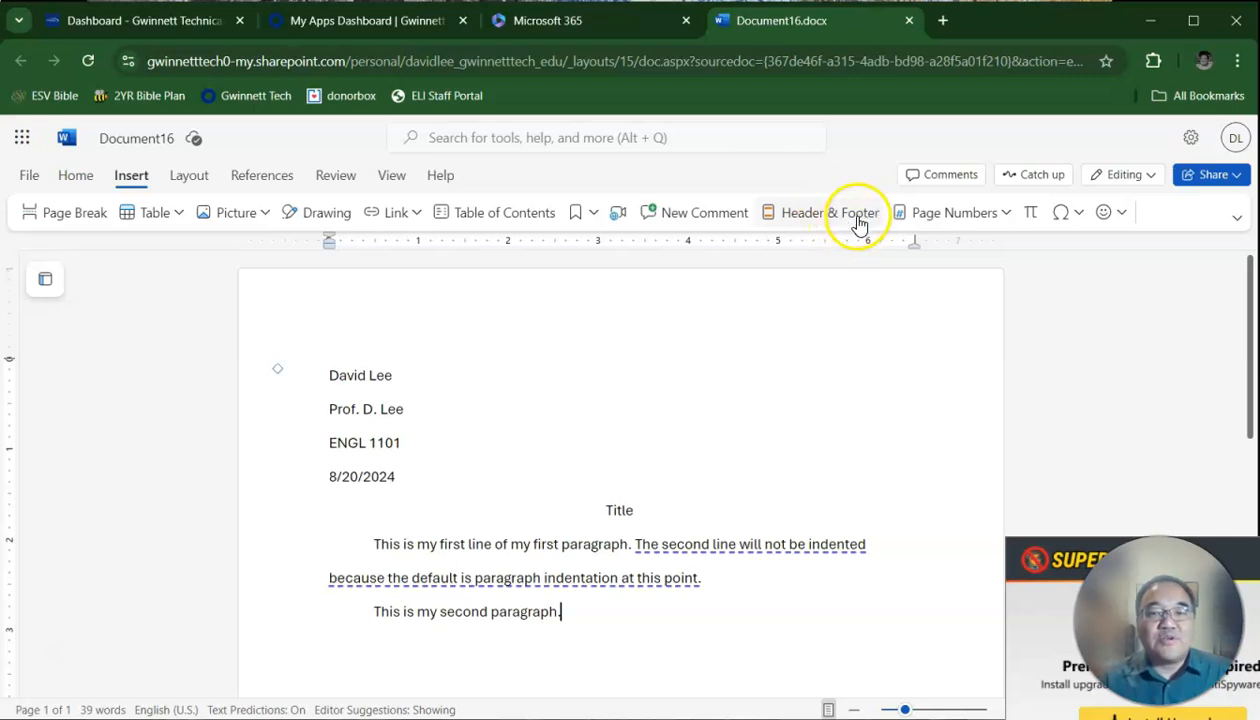
{"action": "left_click", "coordinate": [1006, 214]}
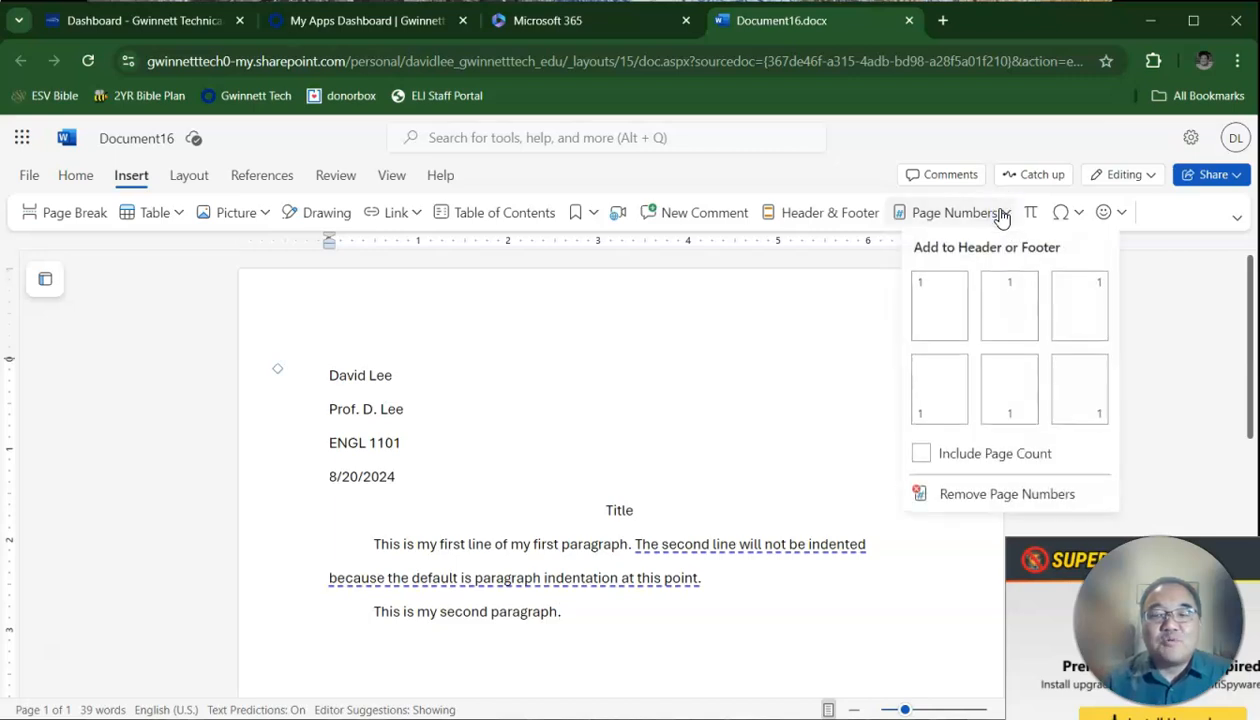
{"action": "left_click", "coordinate": [1090, 314]}
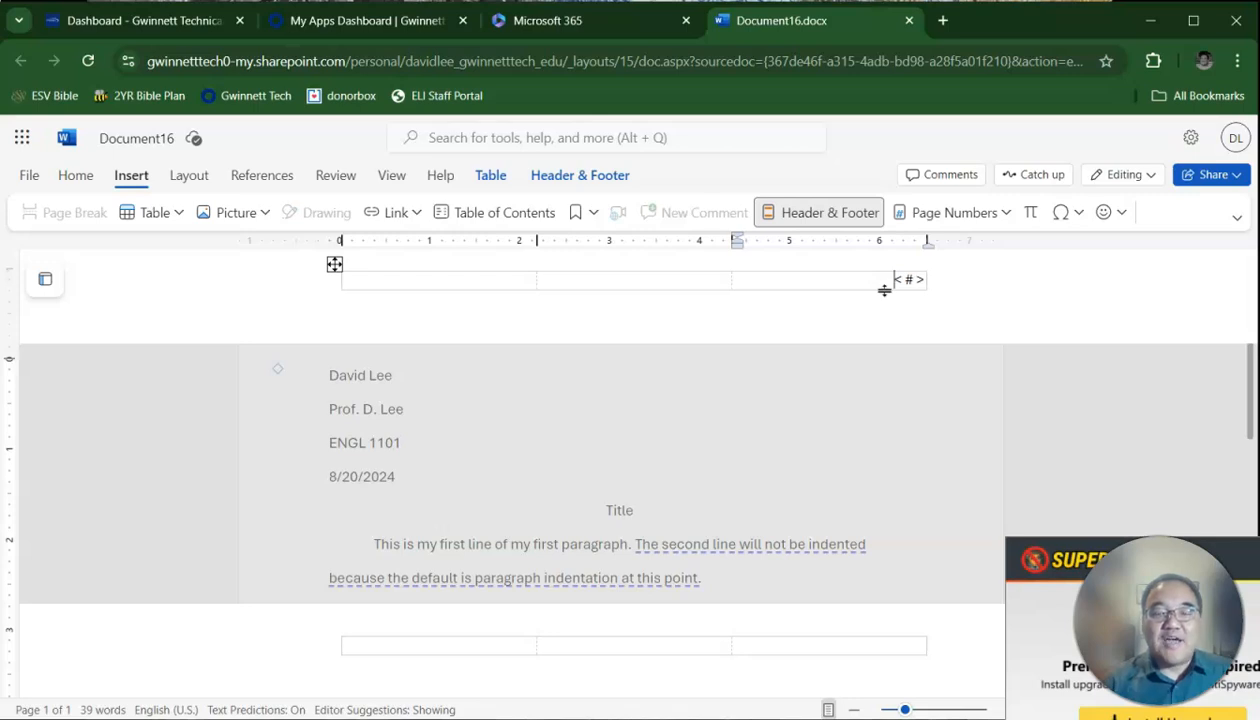
{"action": "type", "text": "Lee"}
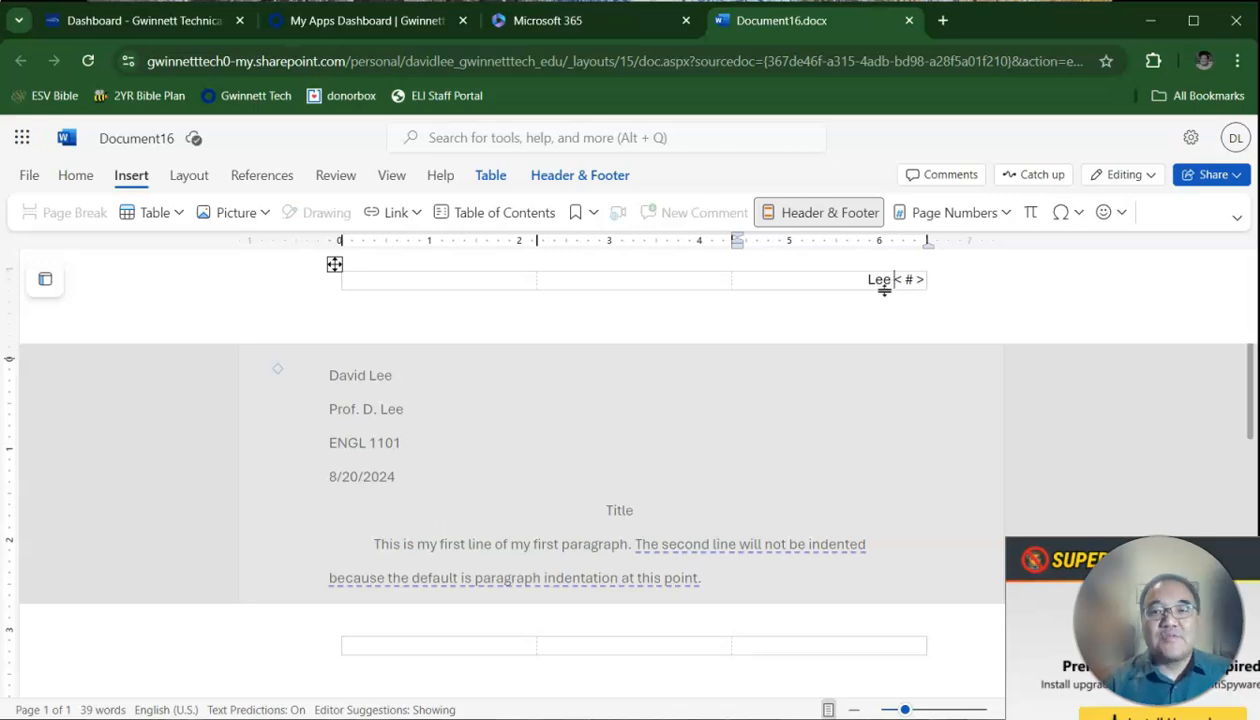
Return from the header to the document body and rename the file "a Master Word doc".
{"action": "left_click", "coordinate": [898, 405]}
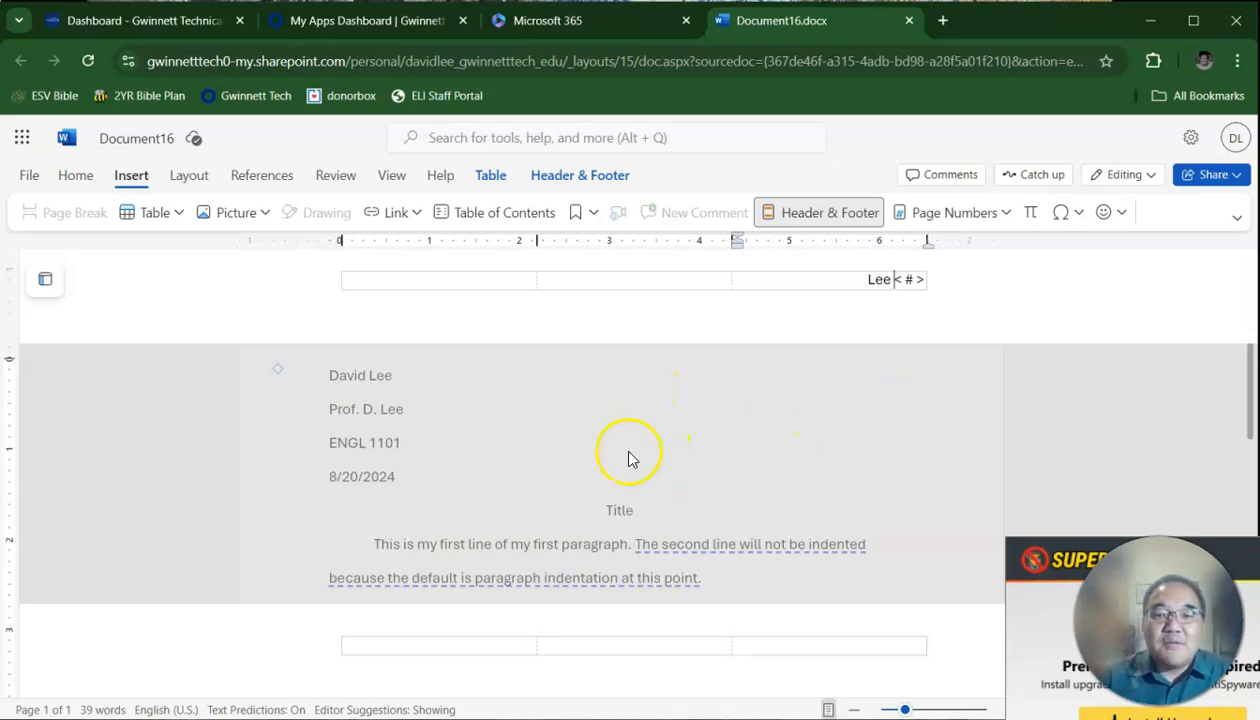
{"action": "left_click", "coordinate": [636, 490]}
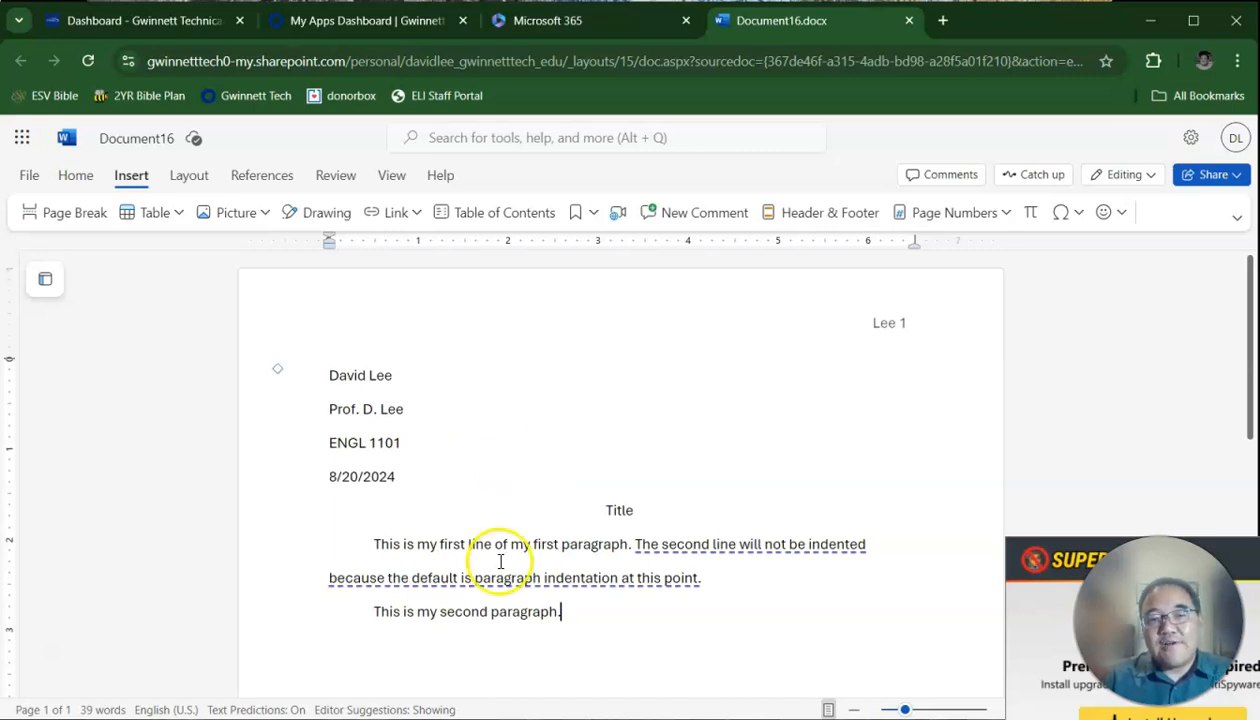
{"action": "left_click", "coordinate": [134, 141]}
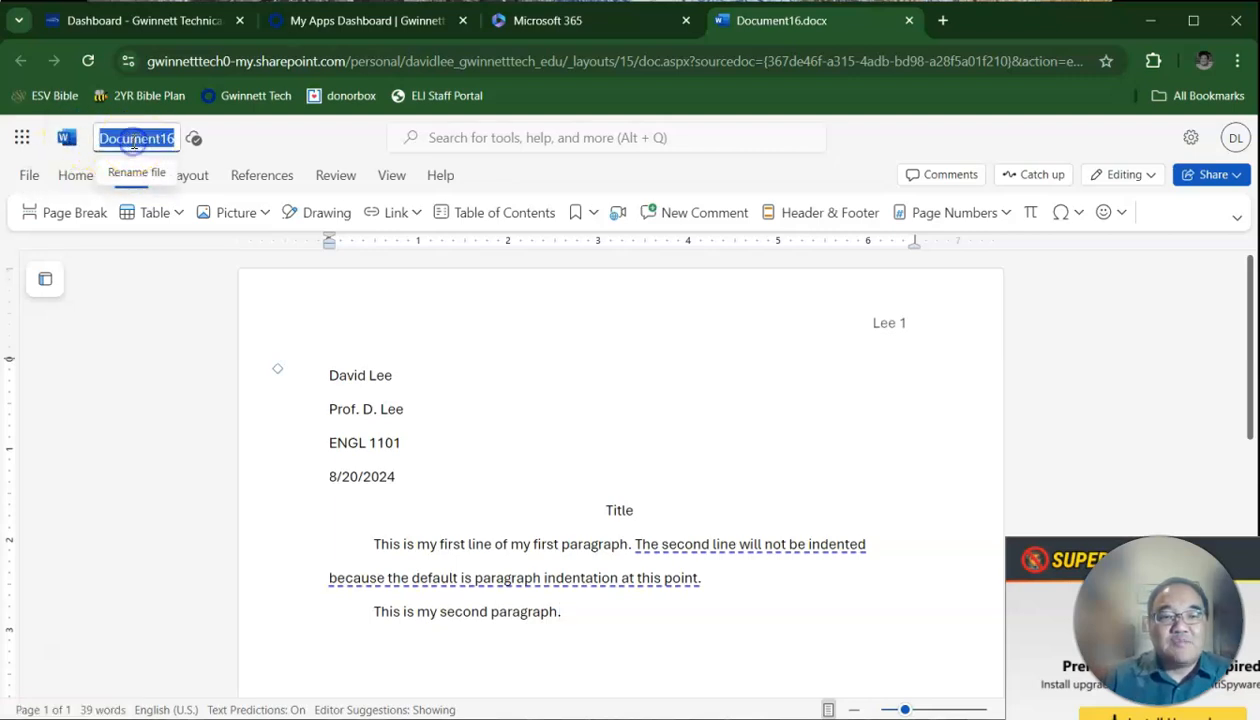
{"action": "left_click", "coordinate": [123, 141]}
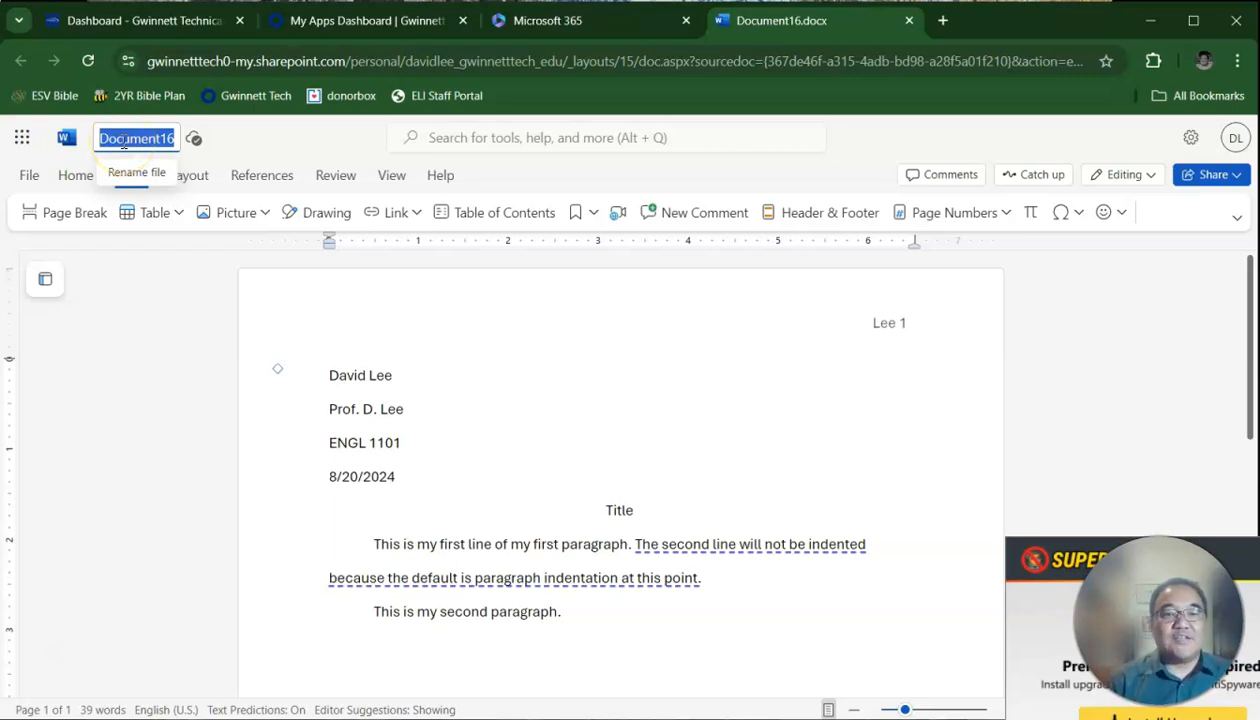
{"action": "type", "text": "a Mast"}
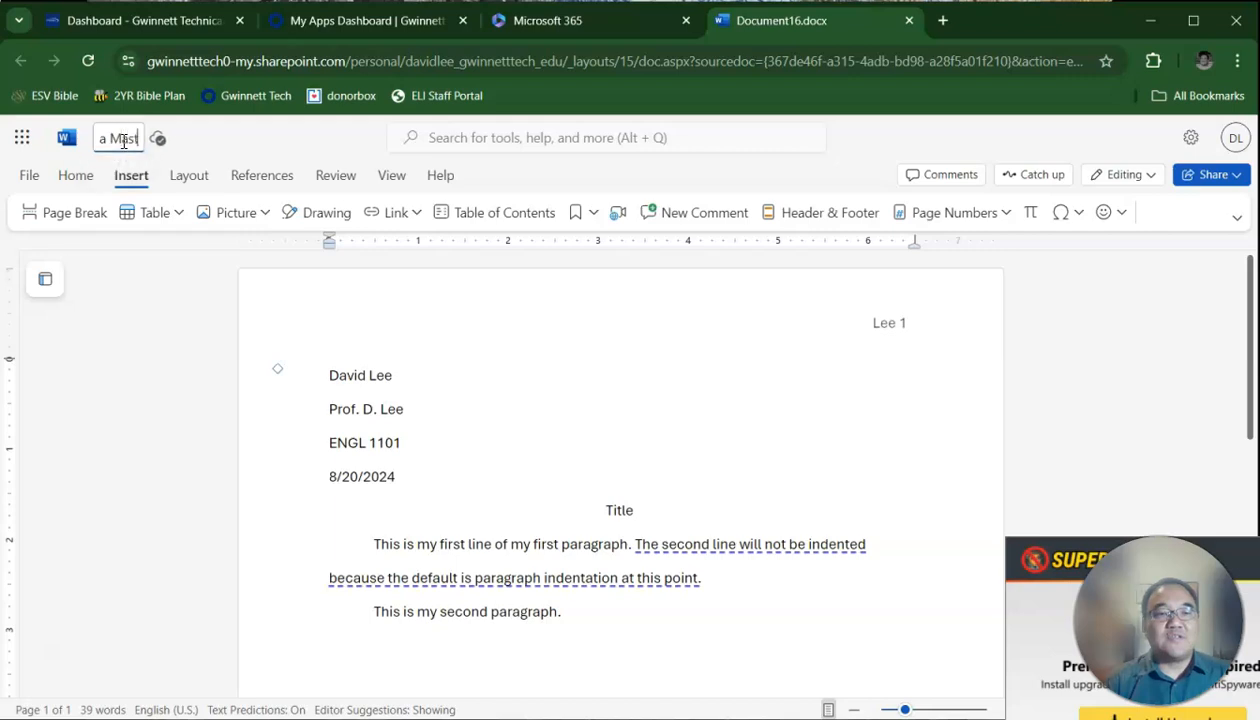
{"action": "type", "text": "er Word doc"}
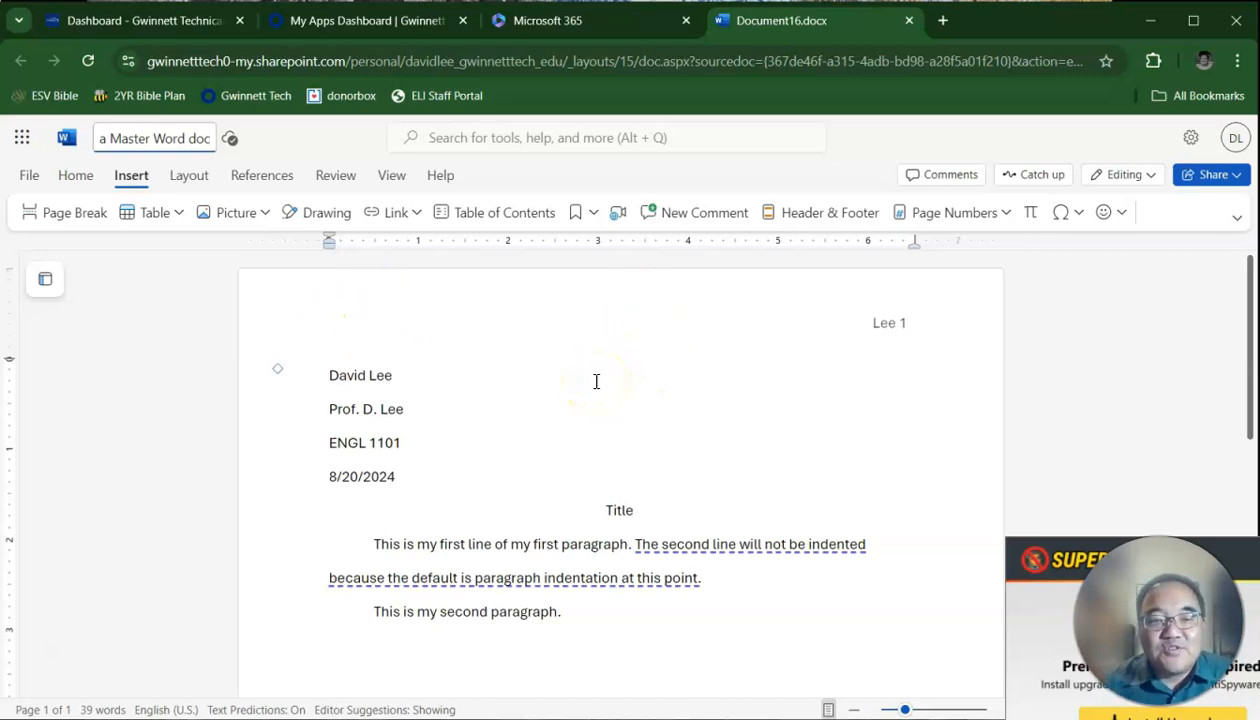
{"action": "mouse_move", "coordinate": [230, 147]}
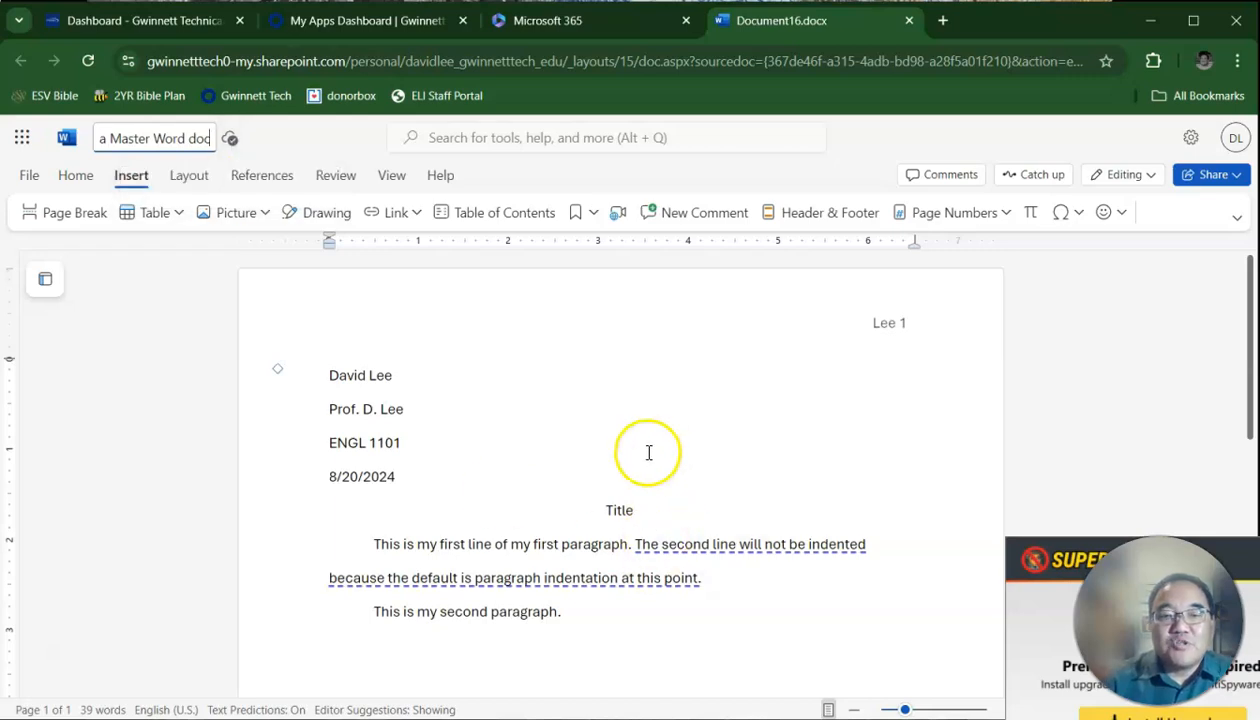
{"action": "key", "text": "Return"}
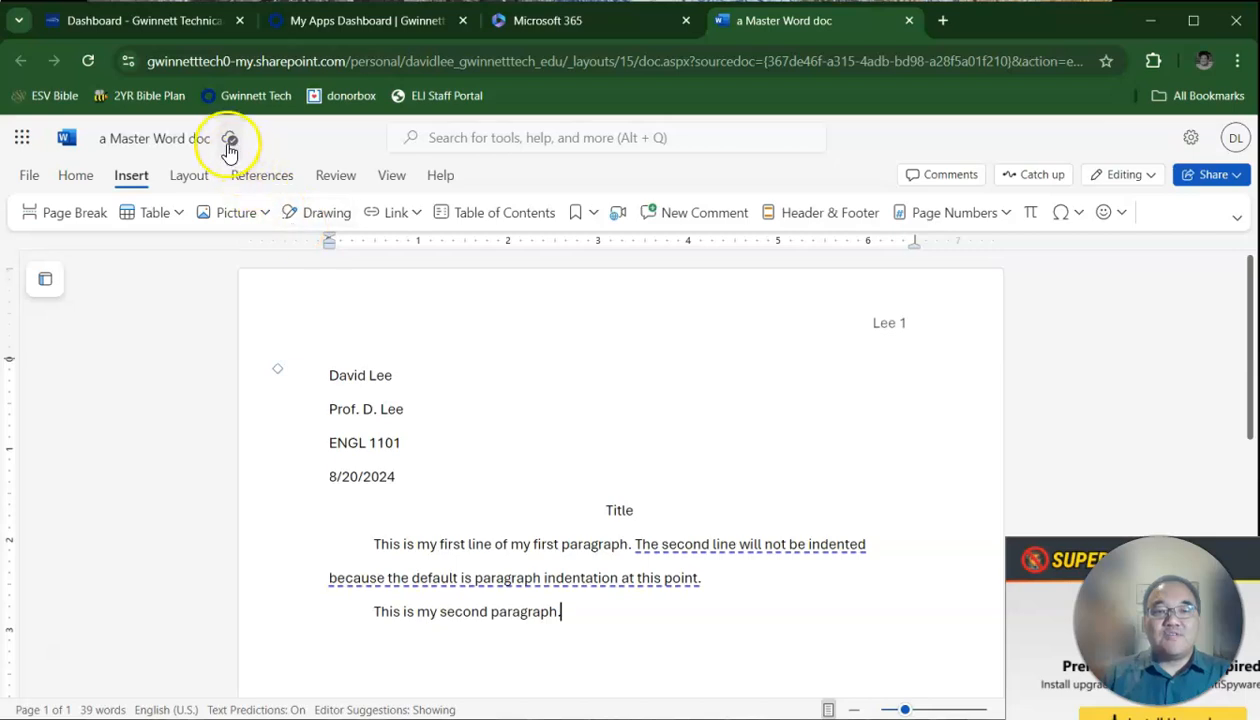
Check the document's online autosave status and close the document.
{"action": "left_click", "coordinate": [31, 180]}
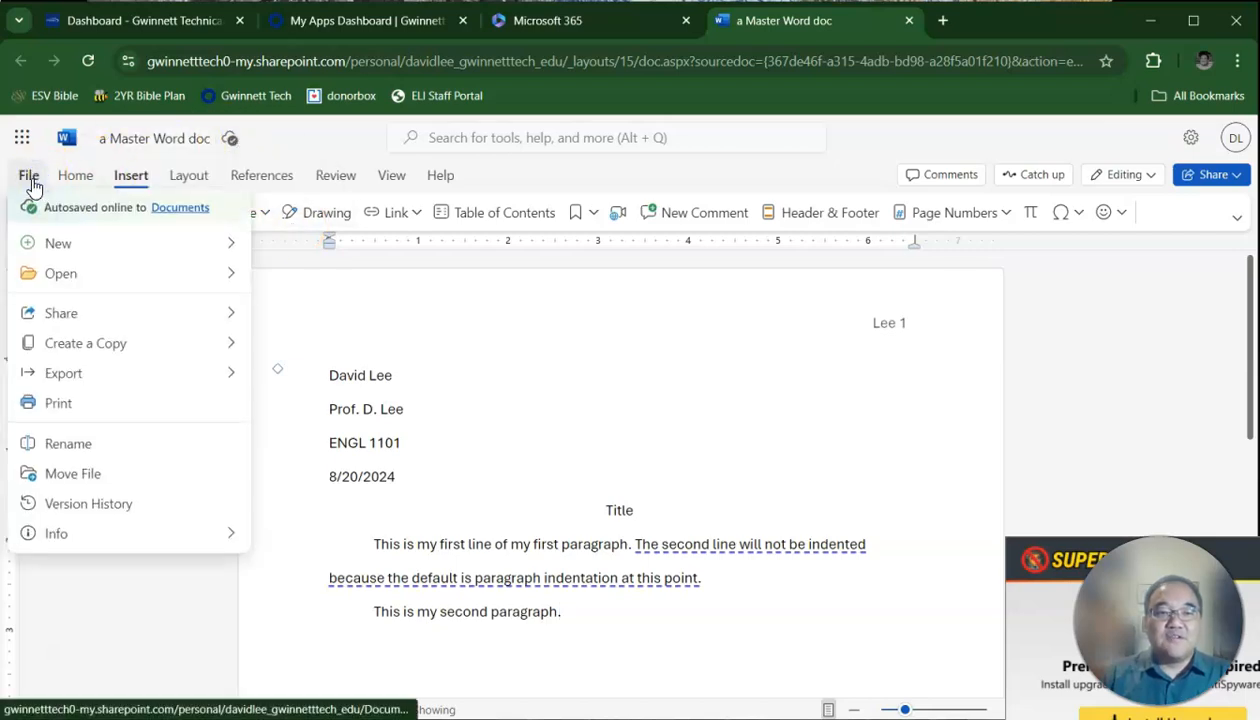
{"action": "left_click", "coordinate": [620, 428]}
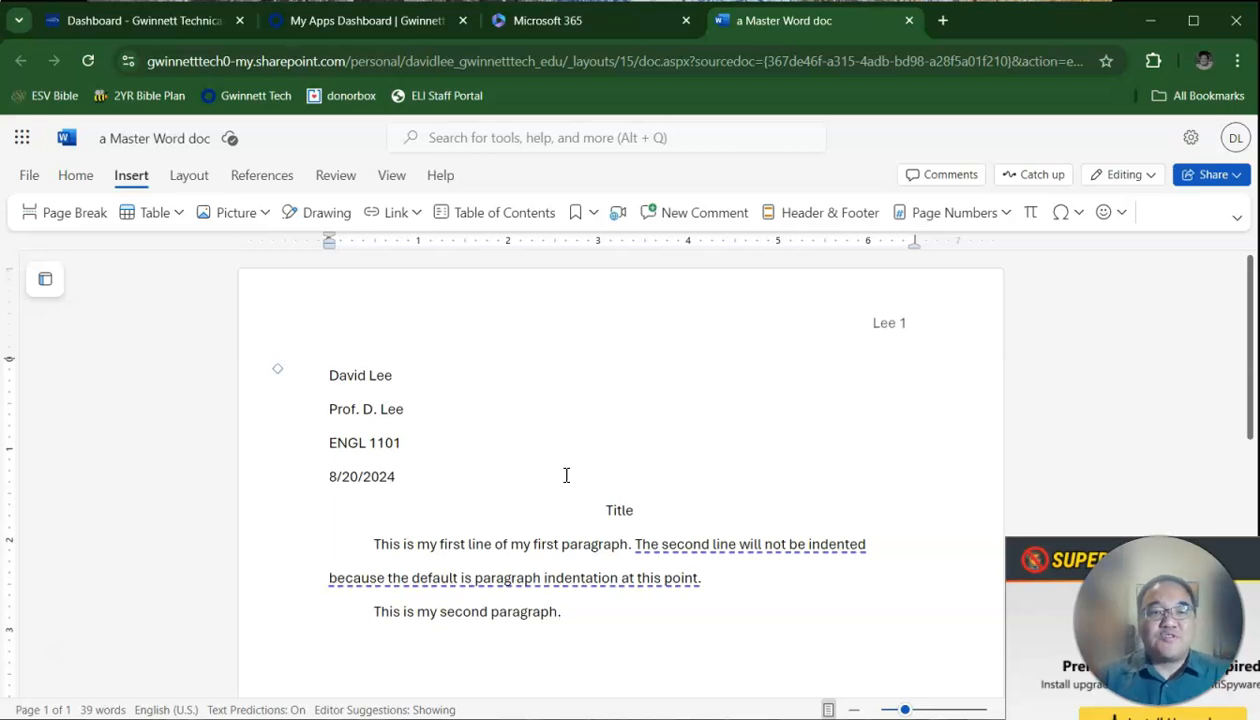
{"action": "left_click", "coordinate": [910, 22]}
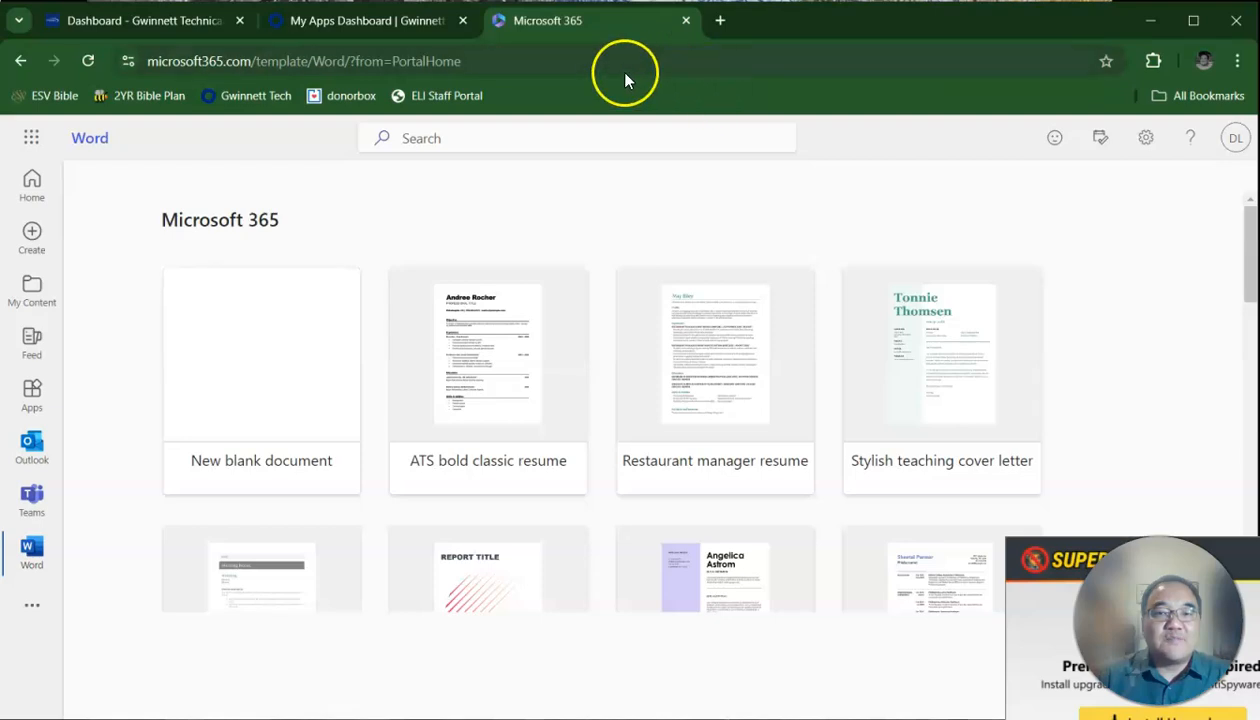
Open OneDrive from the college's My Apps dashboard and choose to stay signed in.
{"action": "left_click", "coordinate": [362, 26]}
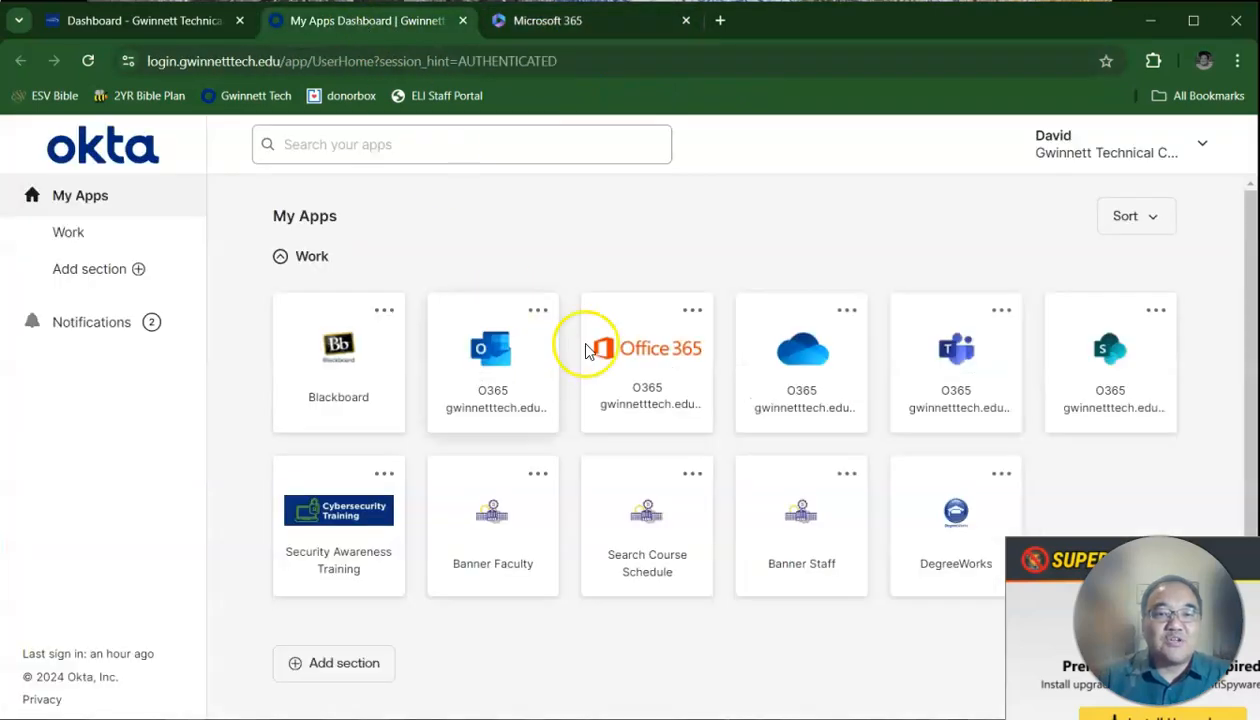
{"action": "left_click", "coordinate": [805, 355]}
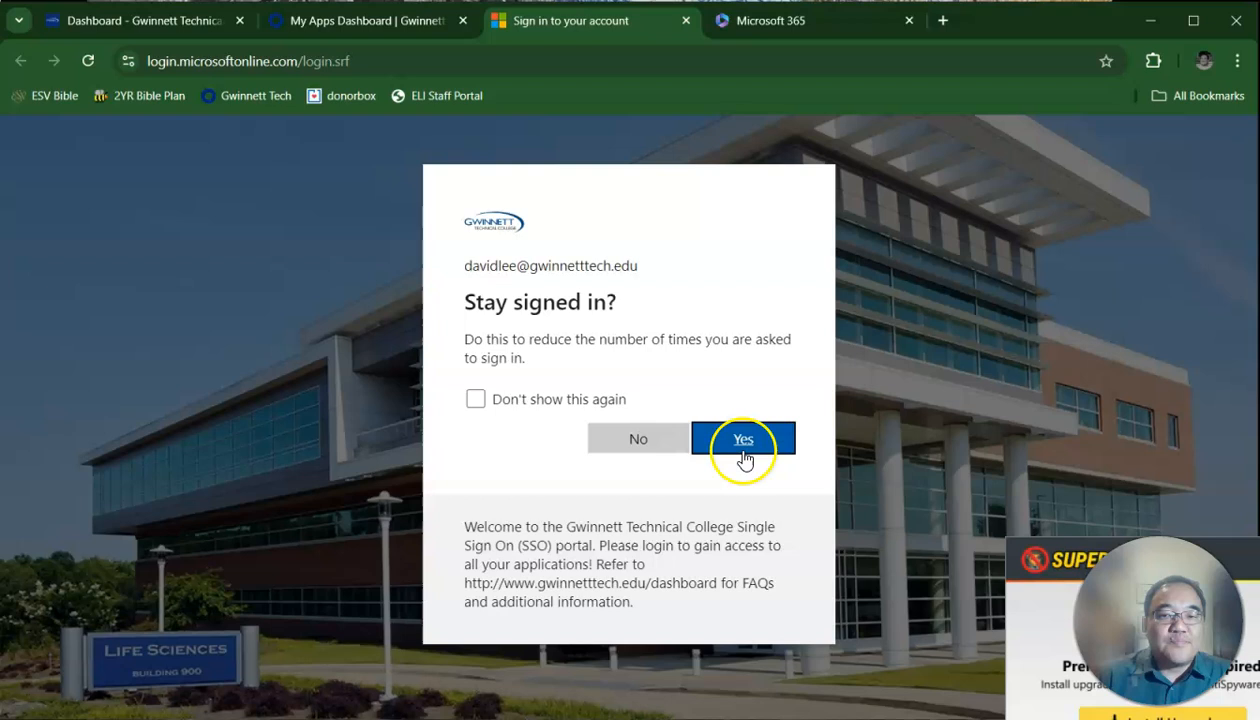
{"action": "left_click", "coordinate": [743, 452]}
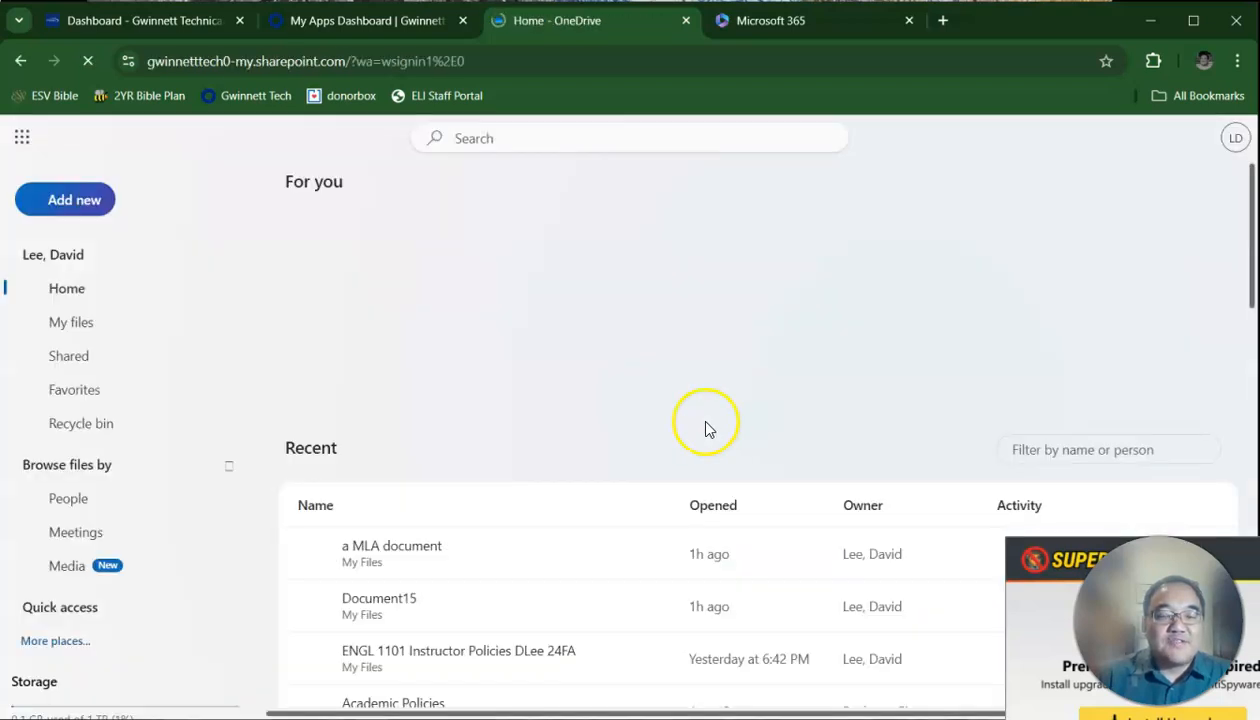
Open "a Master Word doc.docx" from My files in OneDrive.
{"action": "scroll", "coordinate": [590, 450], "scroll_direction": "down", "scroll_amount": 1}
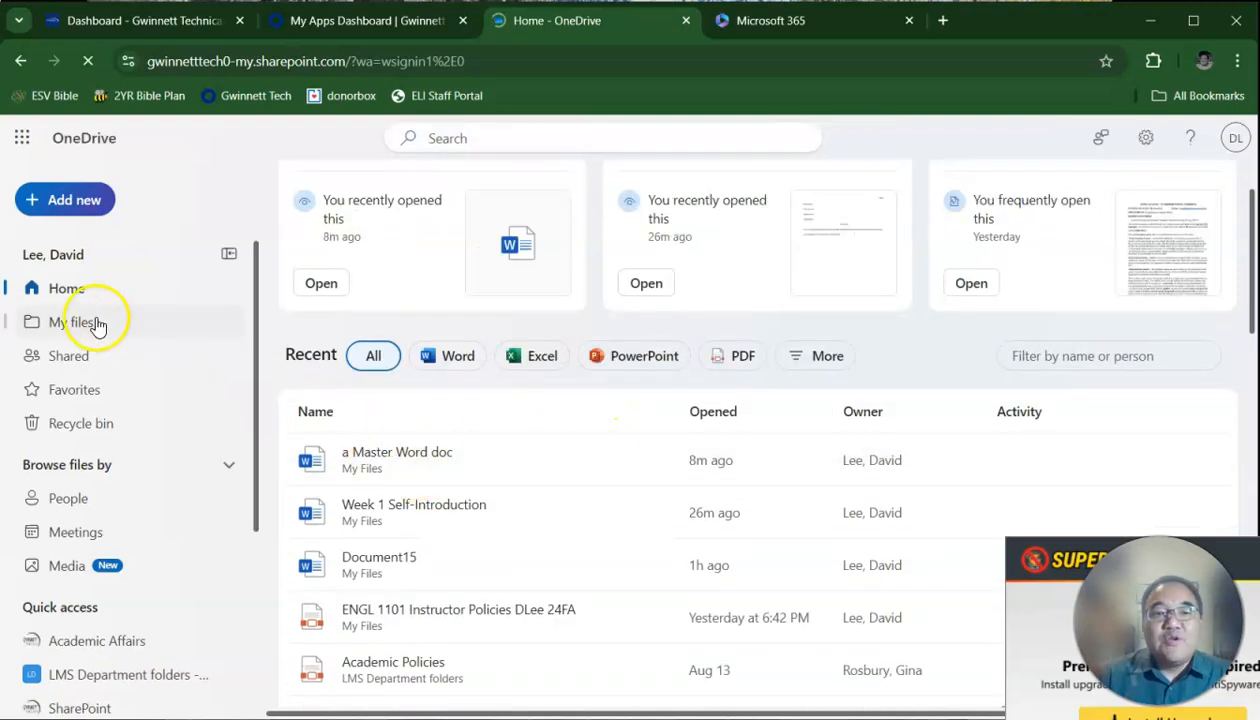
{"action": "left_click", "coordinate": [55, 325]}
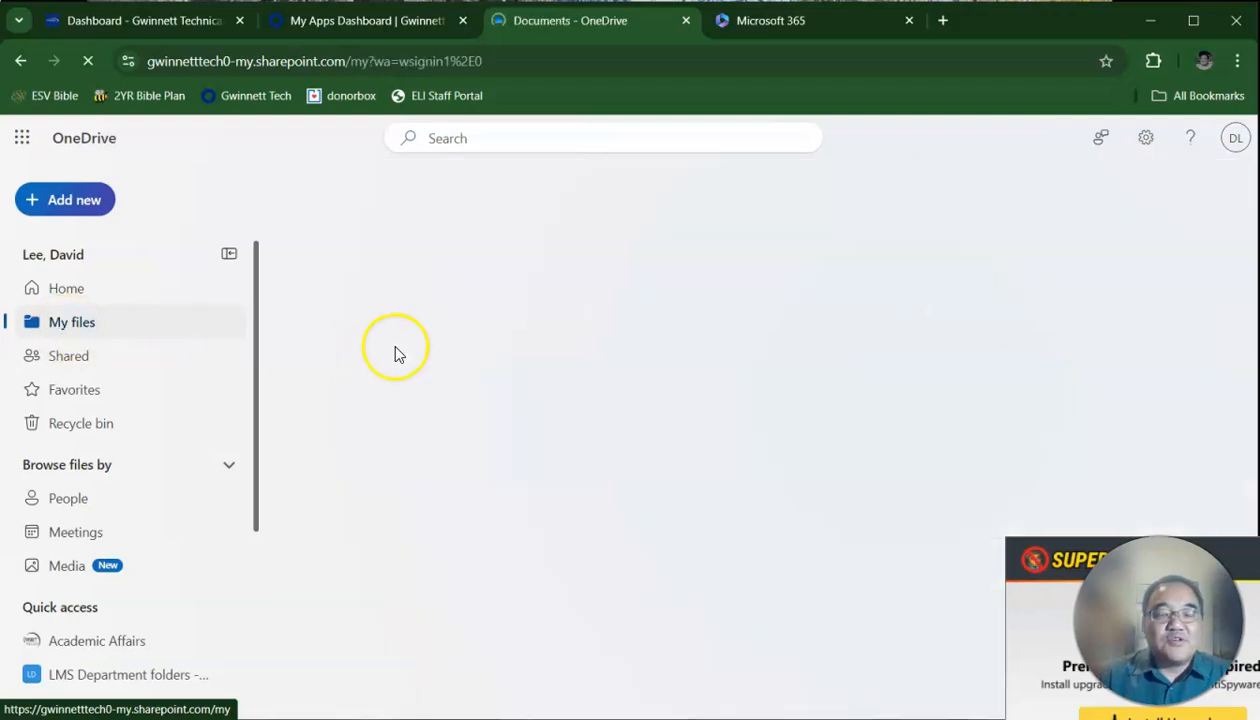
{"action": "scroll", "coordinate": [508, 350], "scroll_direction": "down", "scroll_amount": 7}
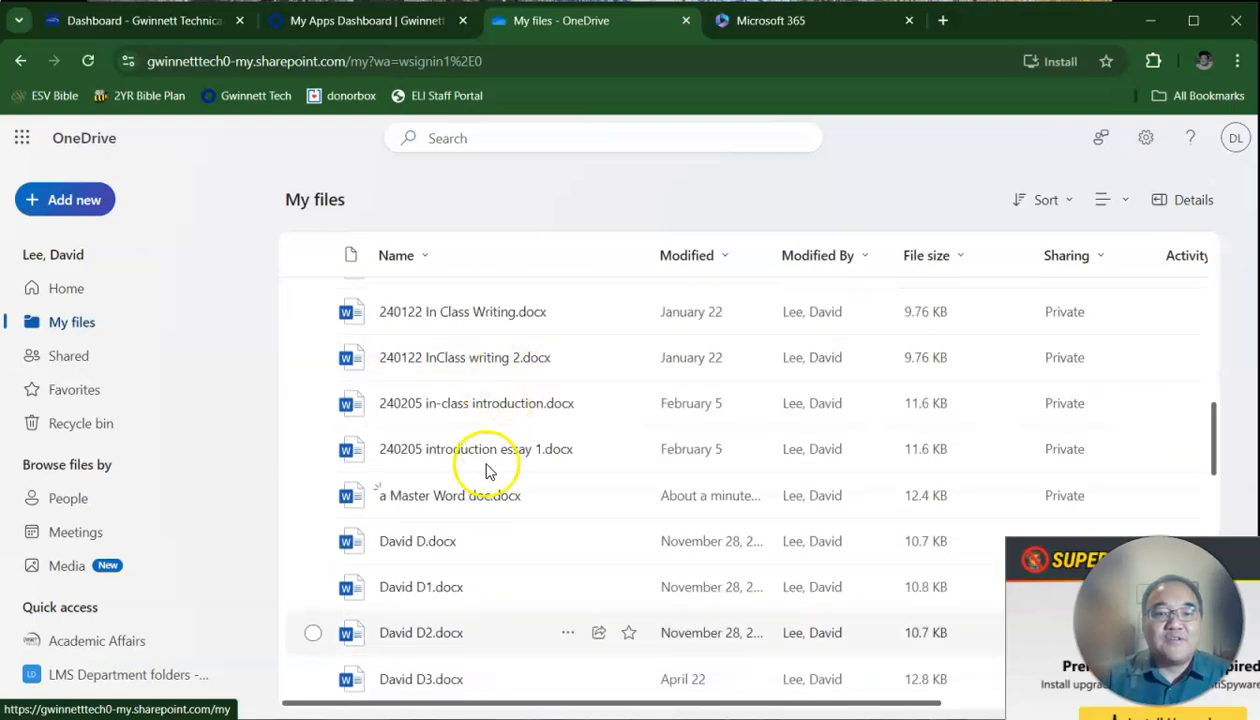
{"action": "left_click", "coordinate": [472, 497]}
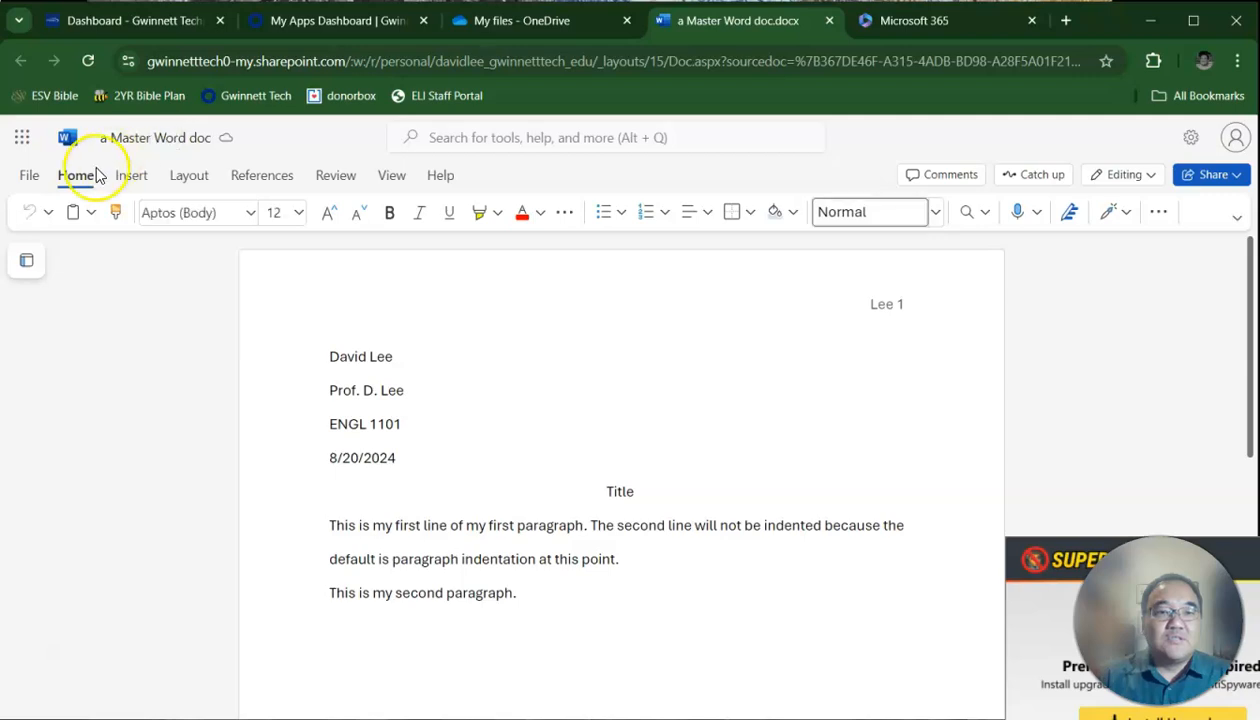
Create an online copy of the document named "Week 1 Self Intro" in the Documents folder.
{"action": "left_click", "coordinate": [32, 180]}
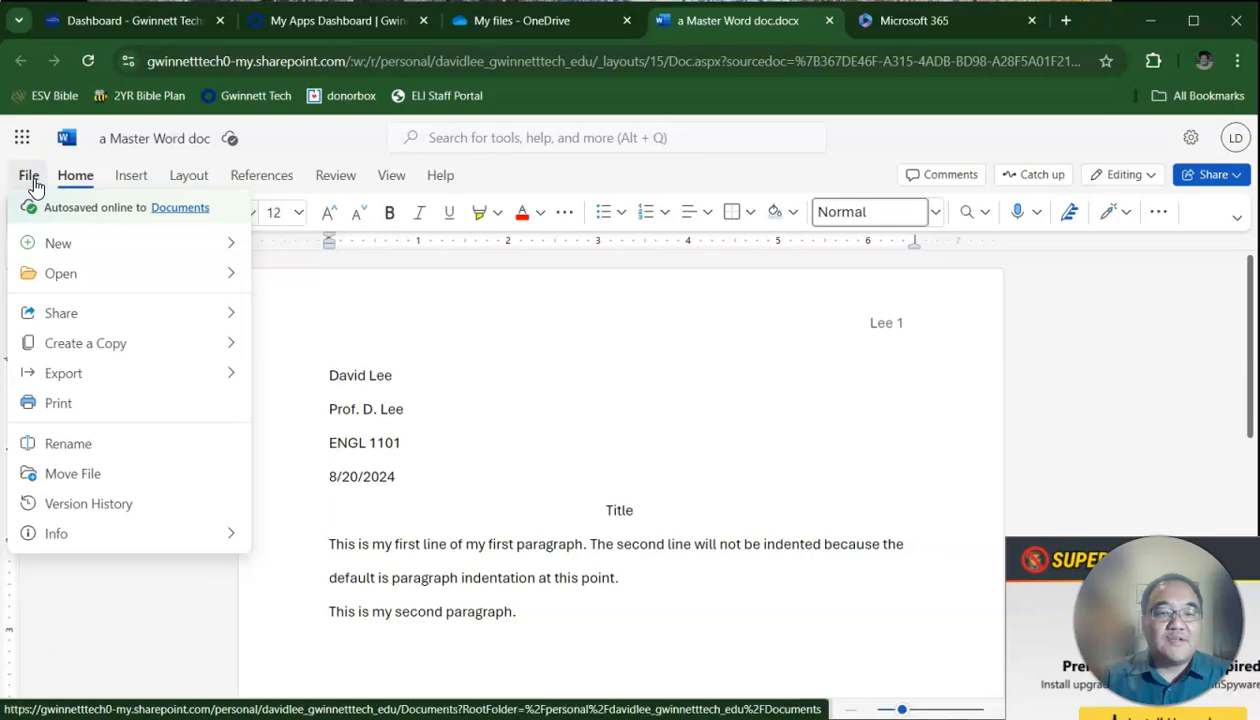
{"action": "left_click", "coordinate": [163, 353]}
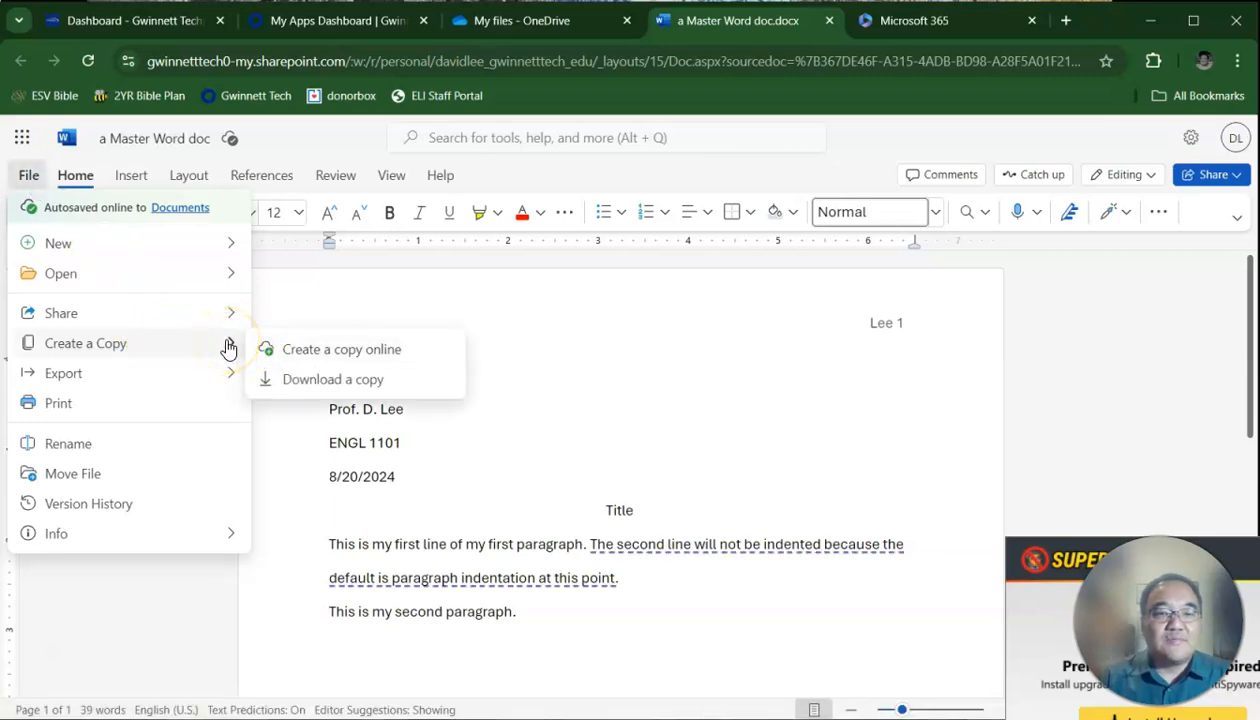
{"action": "left_click", "coordinate": [287, 349]}
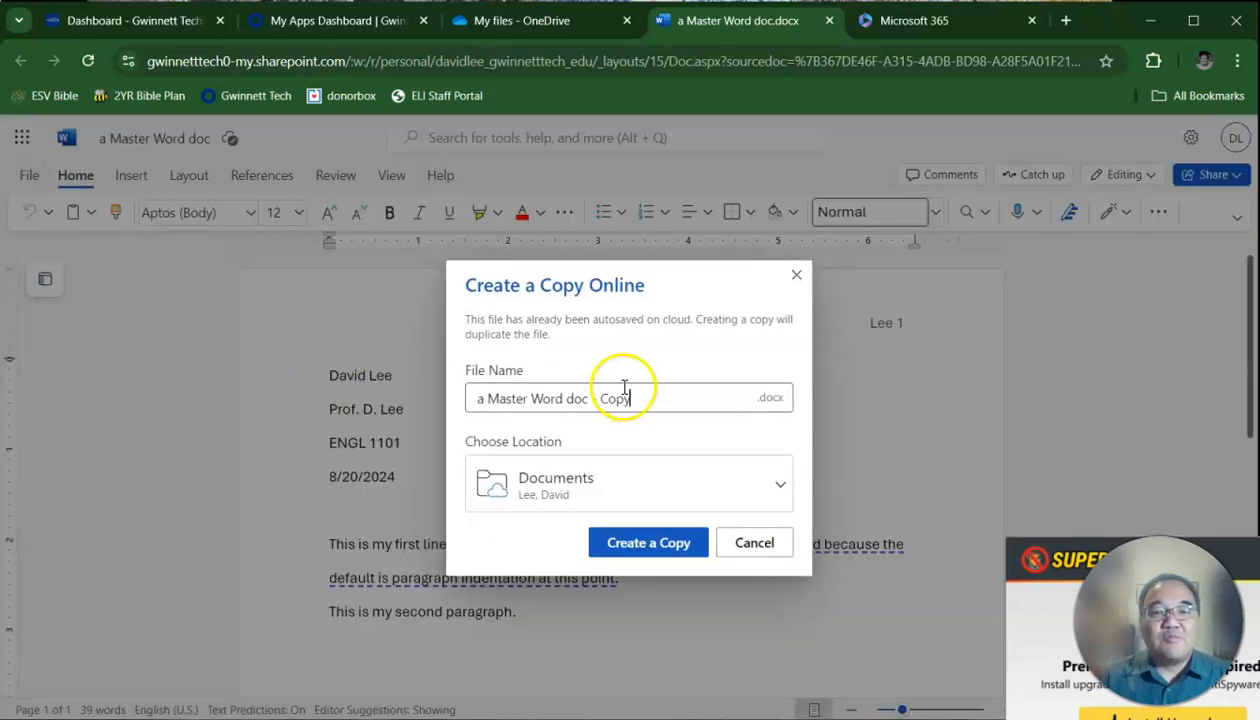
{"action": "left_click_drag", "start_coordinate": [643, 399], "coordinate": [478, 399]}
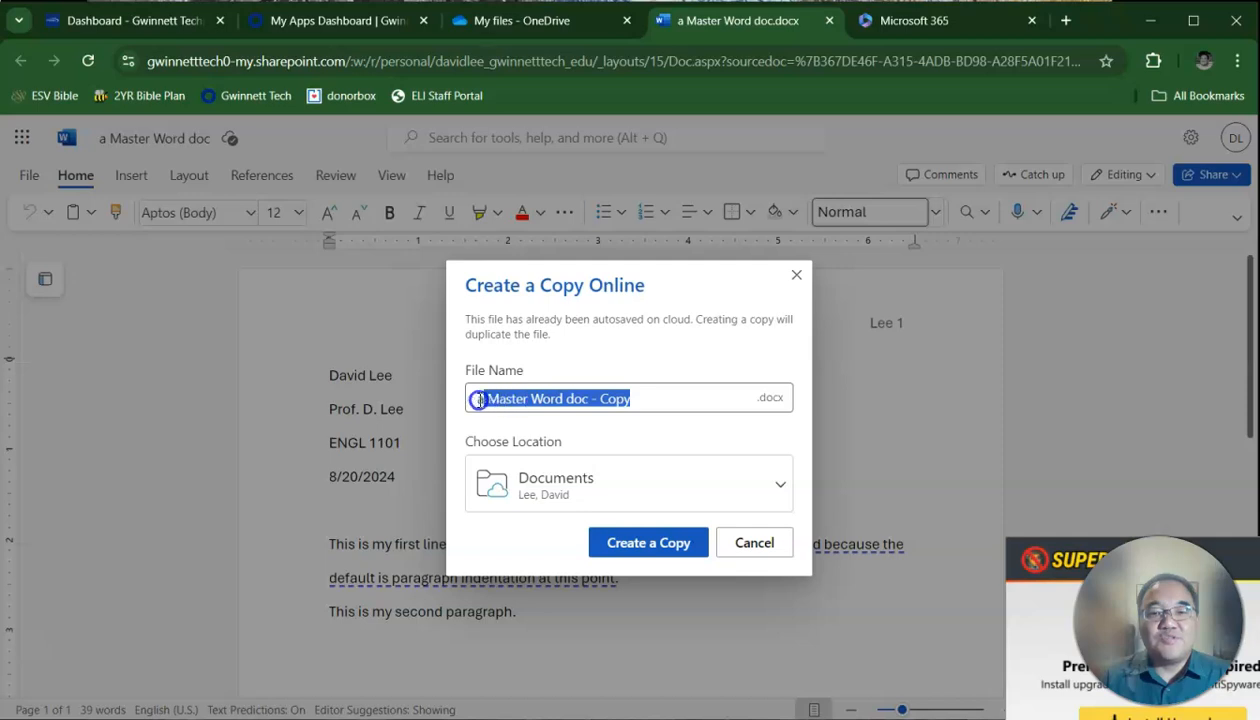
{"action": "type", "text": "Week 1 Self Intro"}
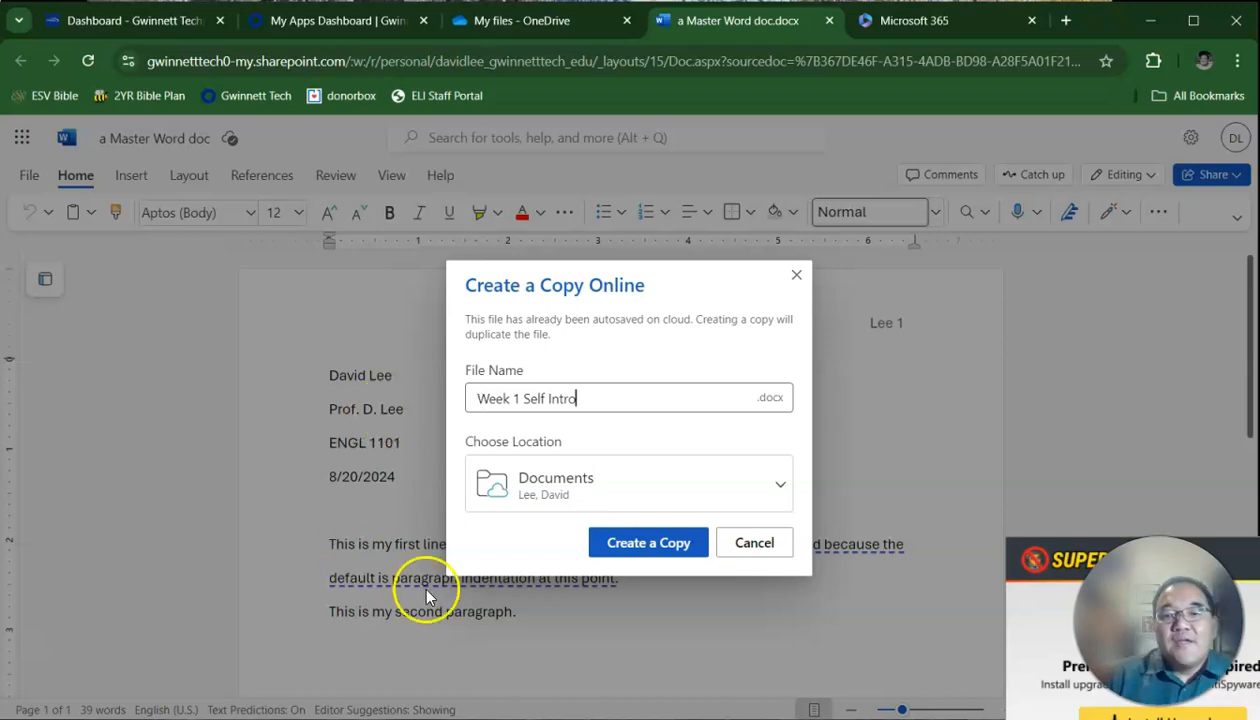
{"action": "left_click", "coordinate": [665, 545]}
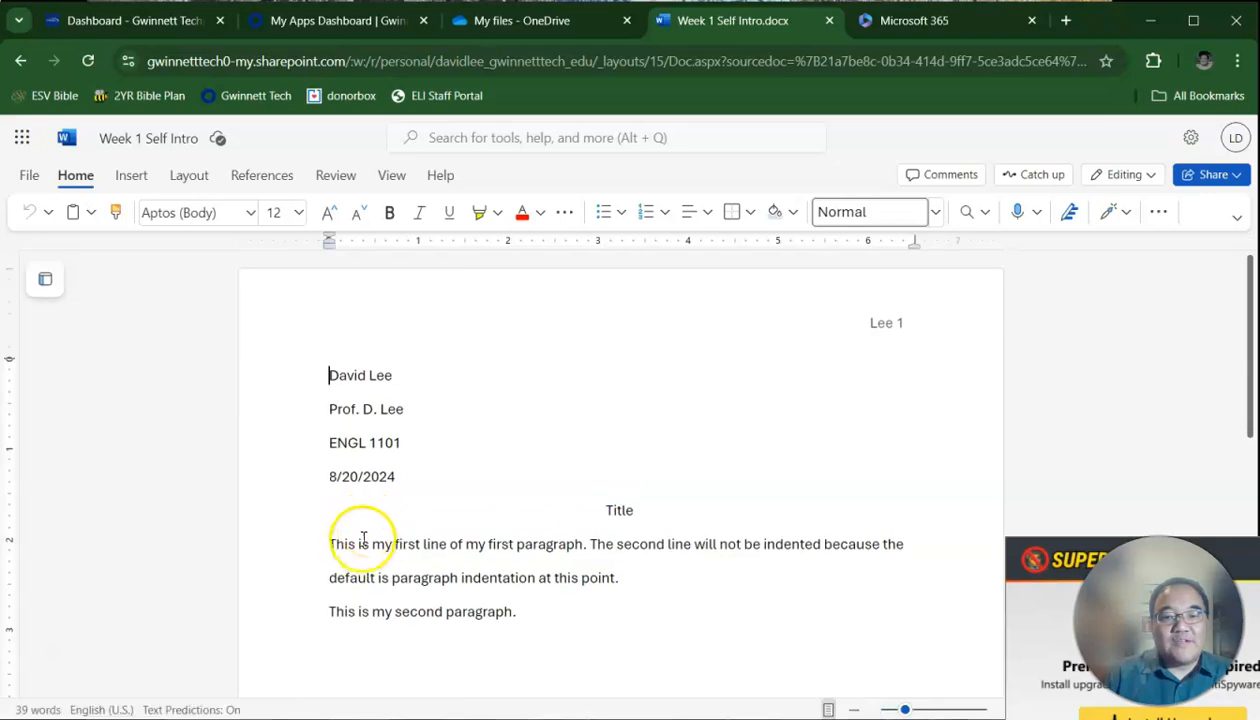
Indent the first line of the first body paragraph by one tab.
{"action": "left_click", "coordinate": [356, 543]}
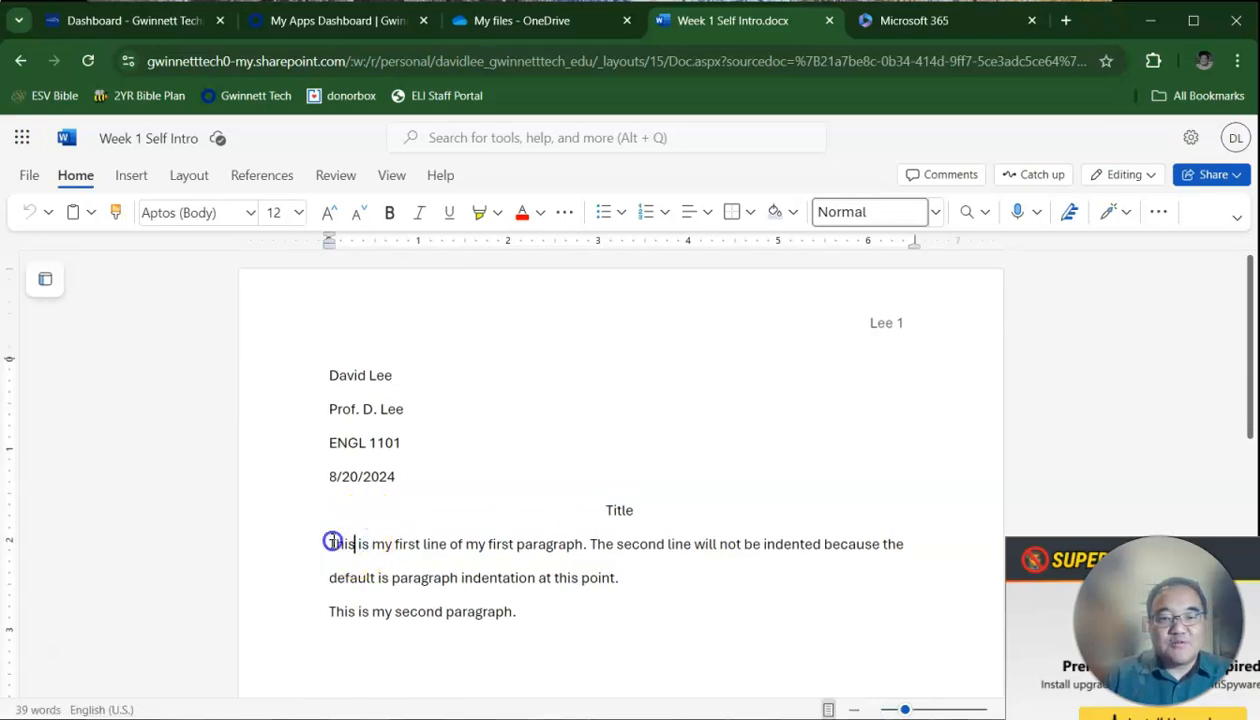
{"action": "left_click", "coordinate": [332, 542]}
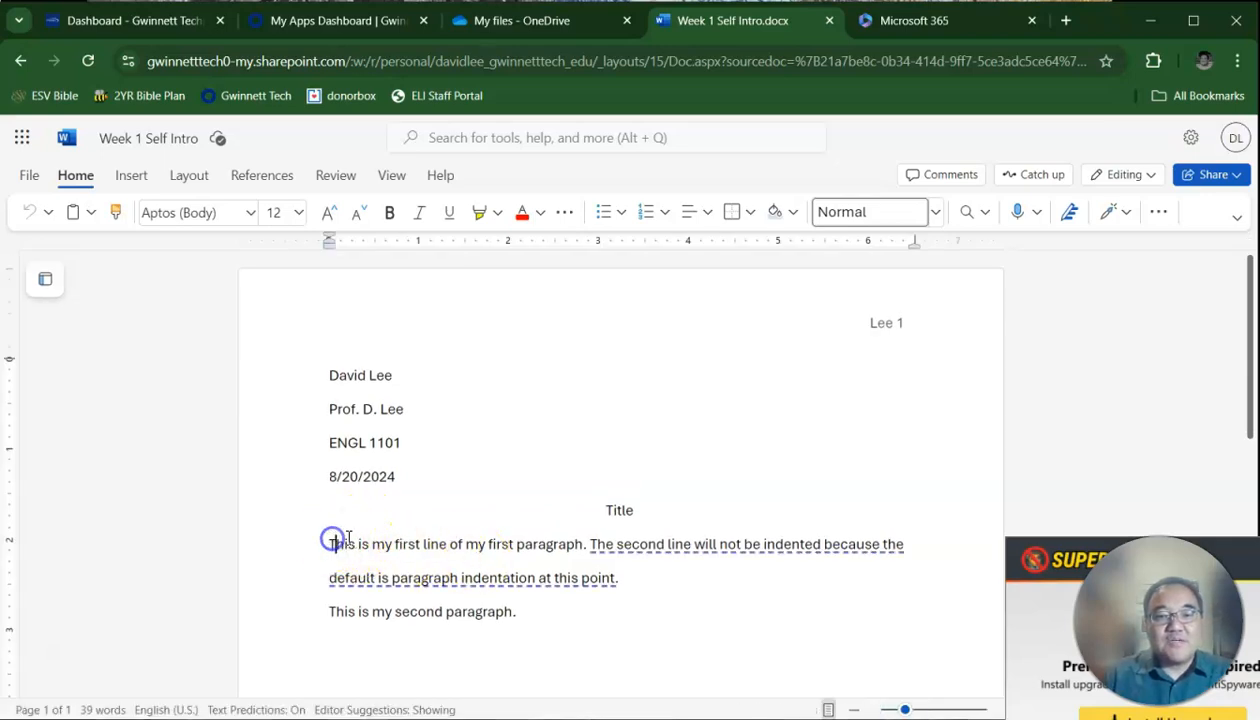
{"action": "key", "text": "Tab"}
{"action": "key", "text": "ctrl+z"}
{"action": "key", "text": "Tab"}
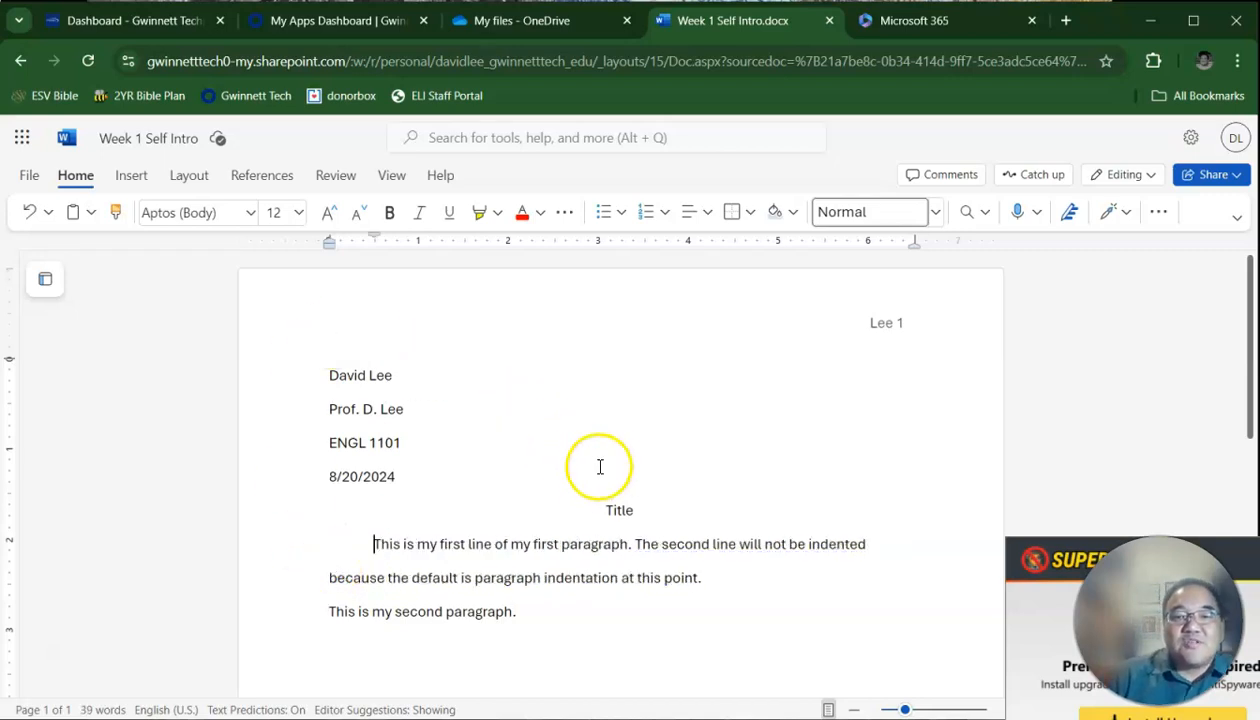
Select the whole text from the heading to the second paragraph and review its spacing and indentation in the paragraph options.
{"action": "left_click", "coordinate": [530, 490]}
{"action": "left_click", "coordinate": [330, 374]}
{"action": "left_click_drag", "start_coordinate": [330, 374], "coordinate": [588, 641]}
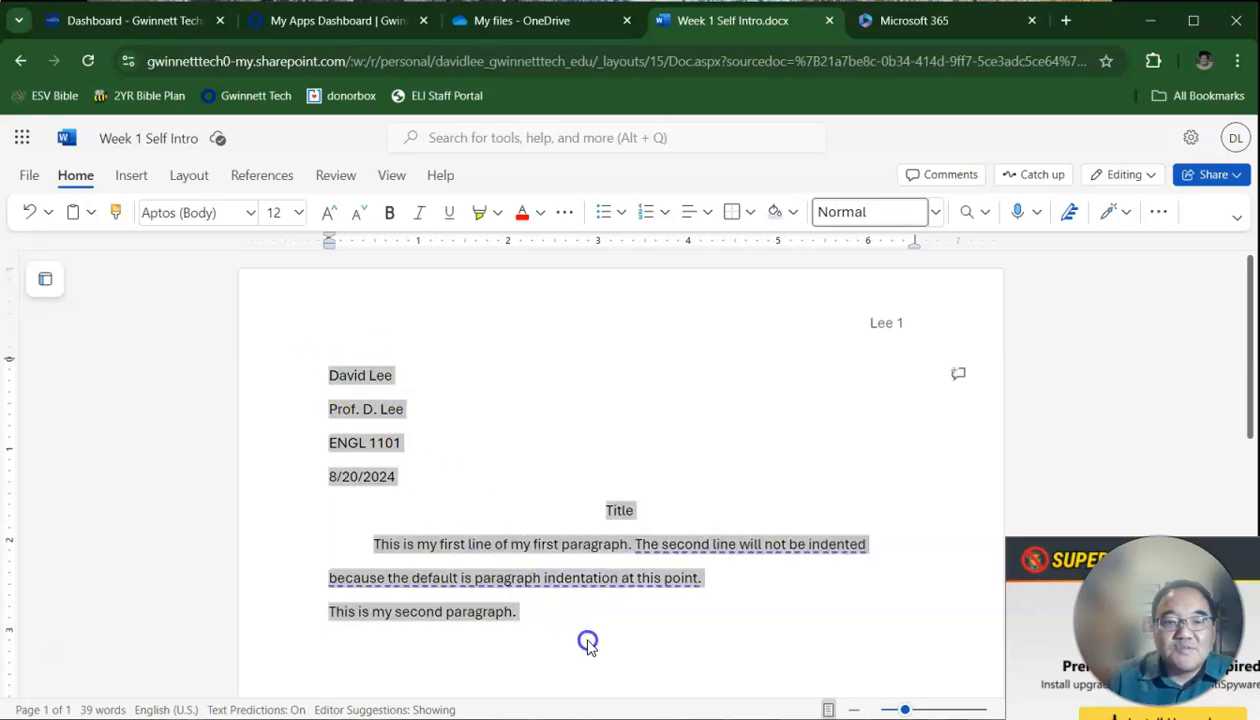
{"action": "left_click", "coordinate": [1158, 211]}
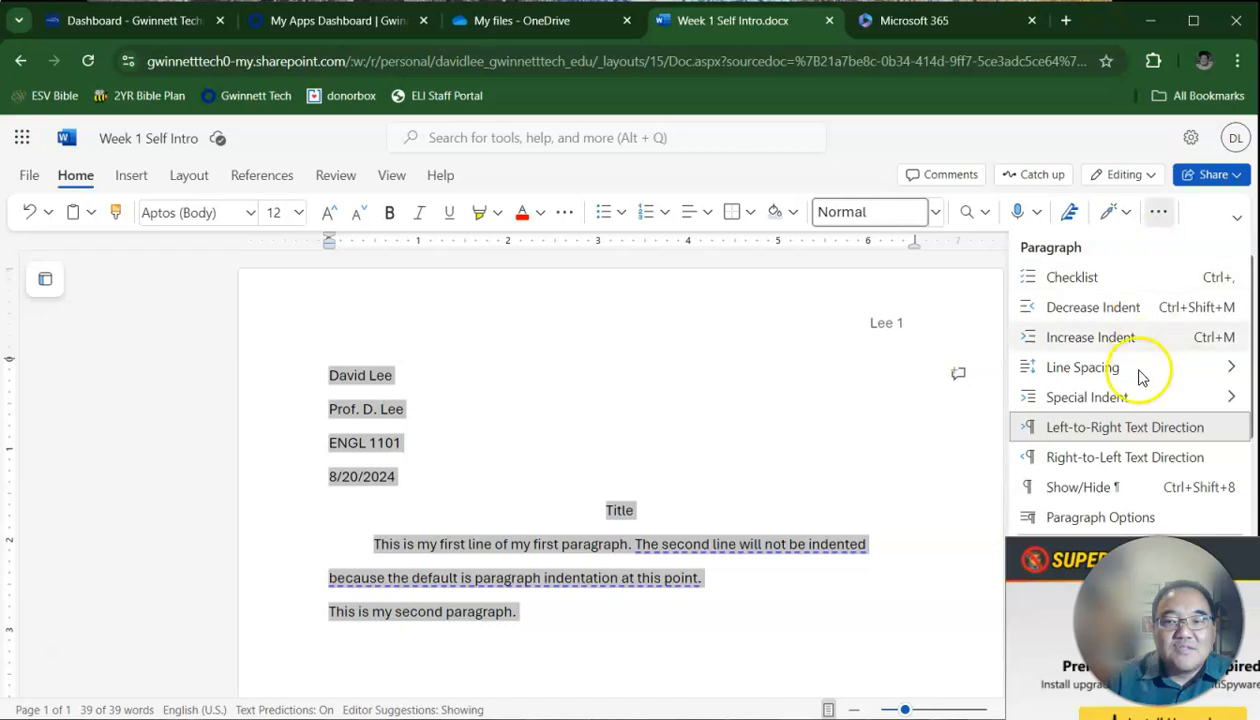
{"action": "left_click", "coordinate": [1105, 517]}
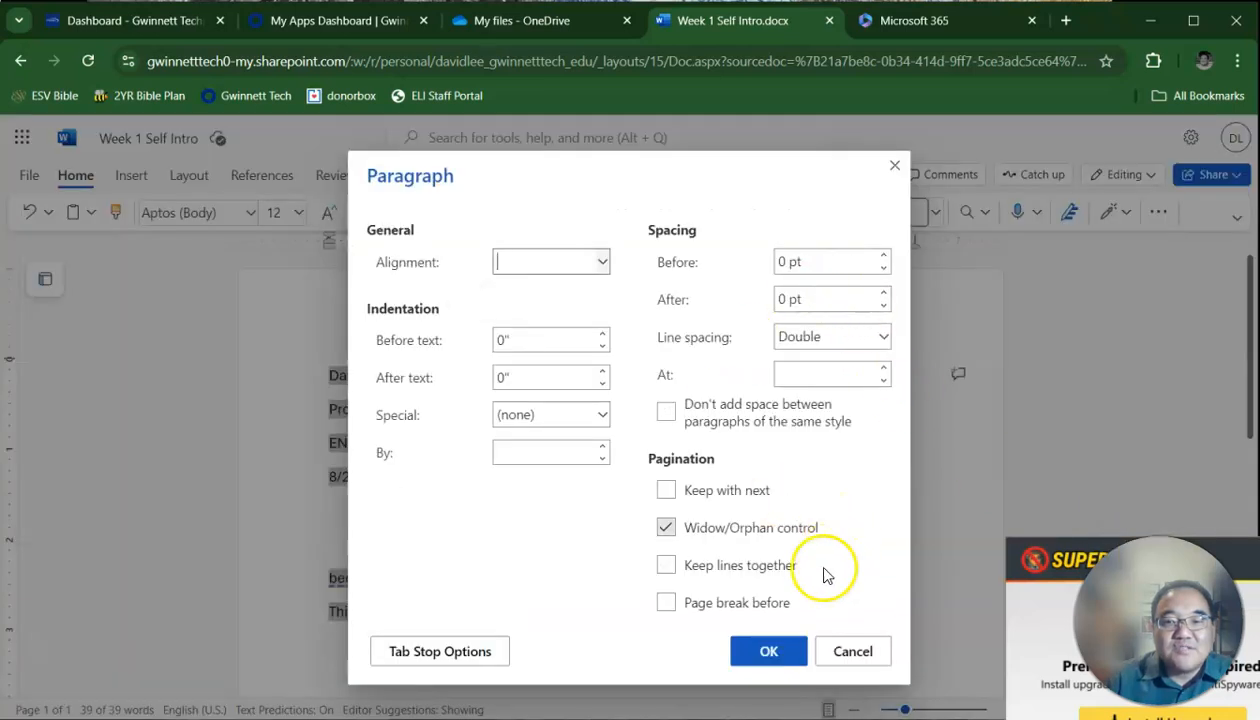
{"action": "left_click", "coordinate": [768, 651]}
{"action": "left_click", "coordinate": [630, 625]}
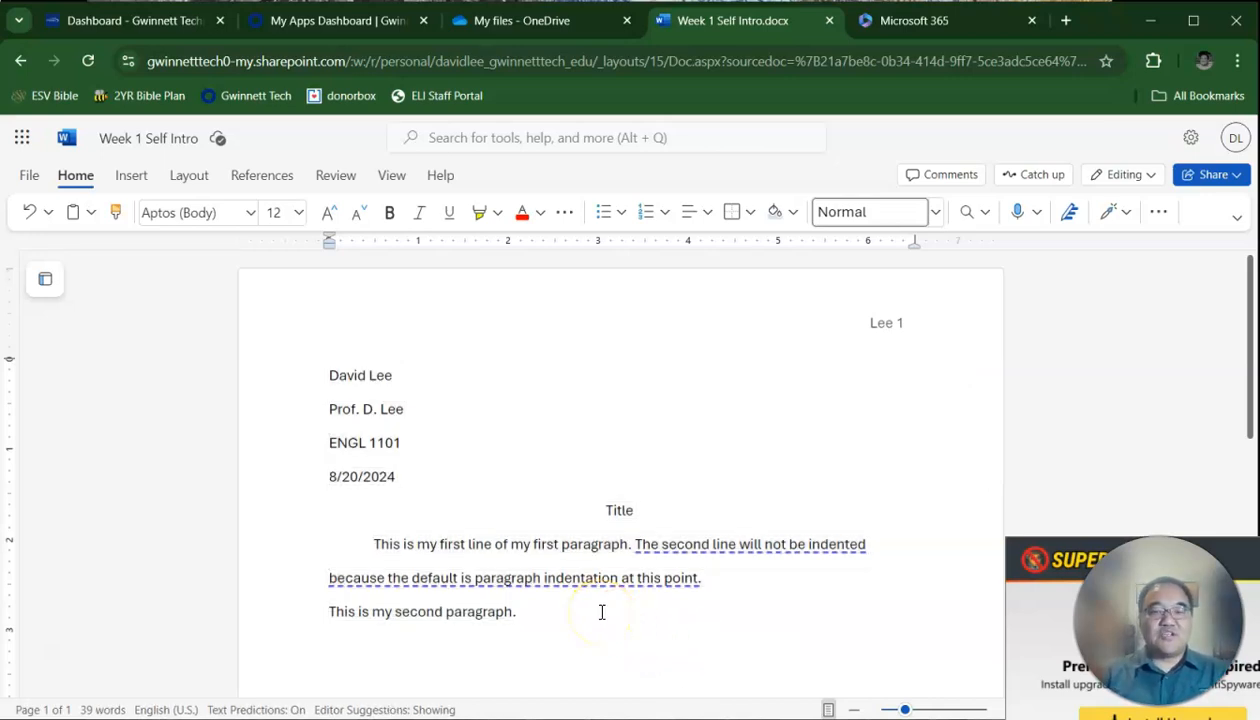
{"action": "left_click", "coordinate": [551, 607]}
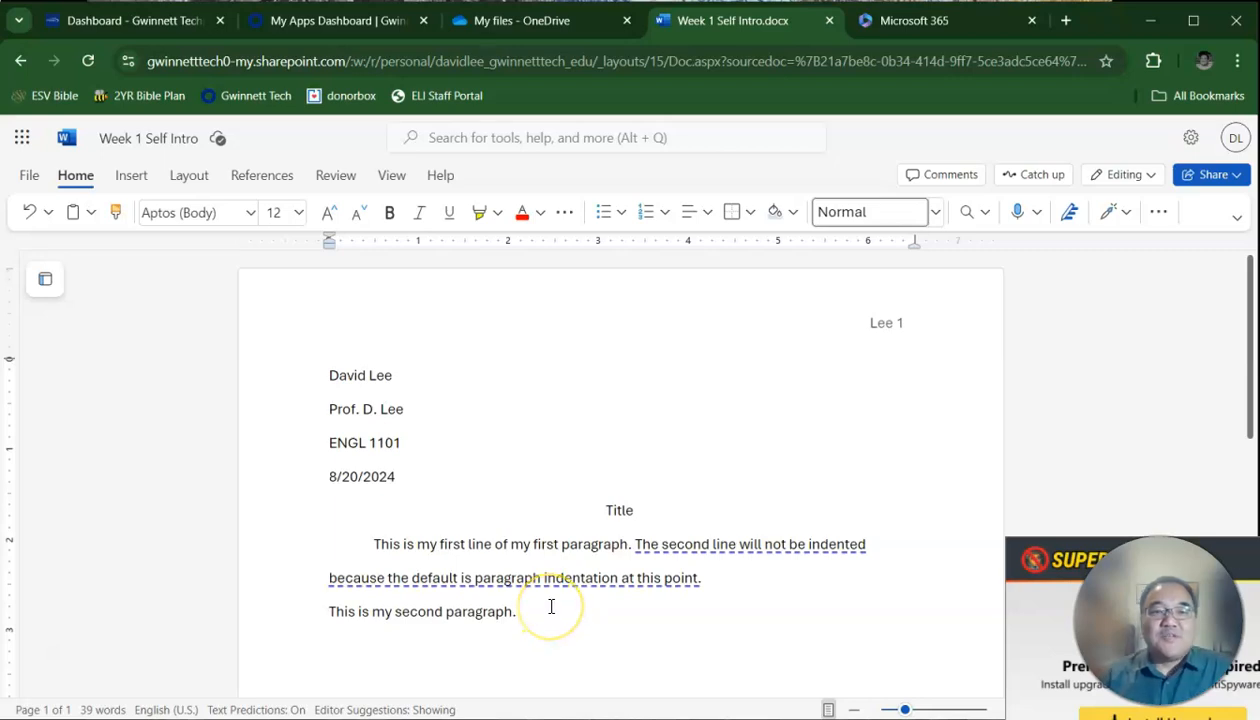